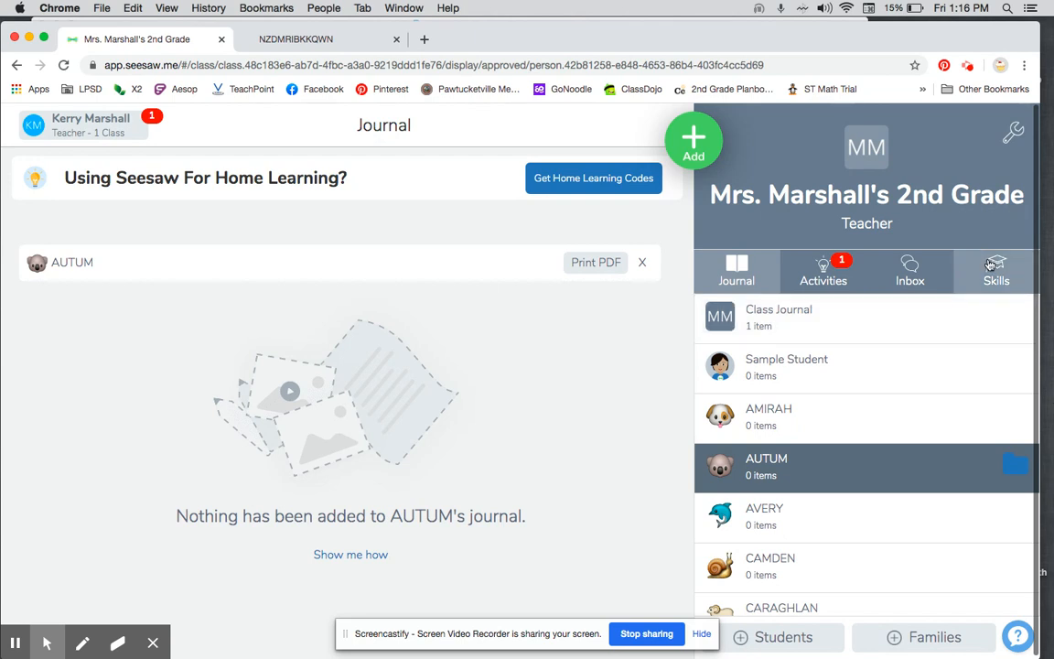
Step: Generate the printable Home Learning codes for the whole 2nd grade class
left_click(618, 178)
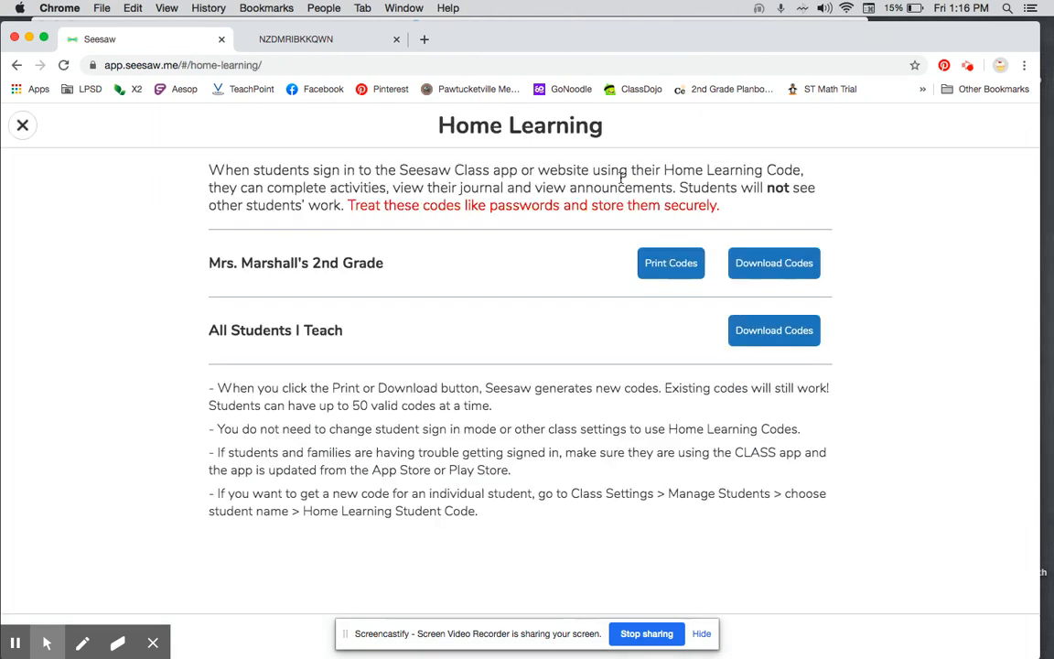
left_click(670, 263)
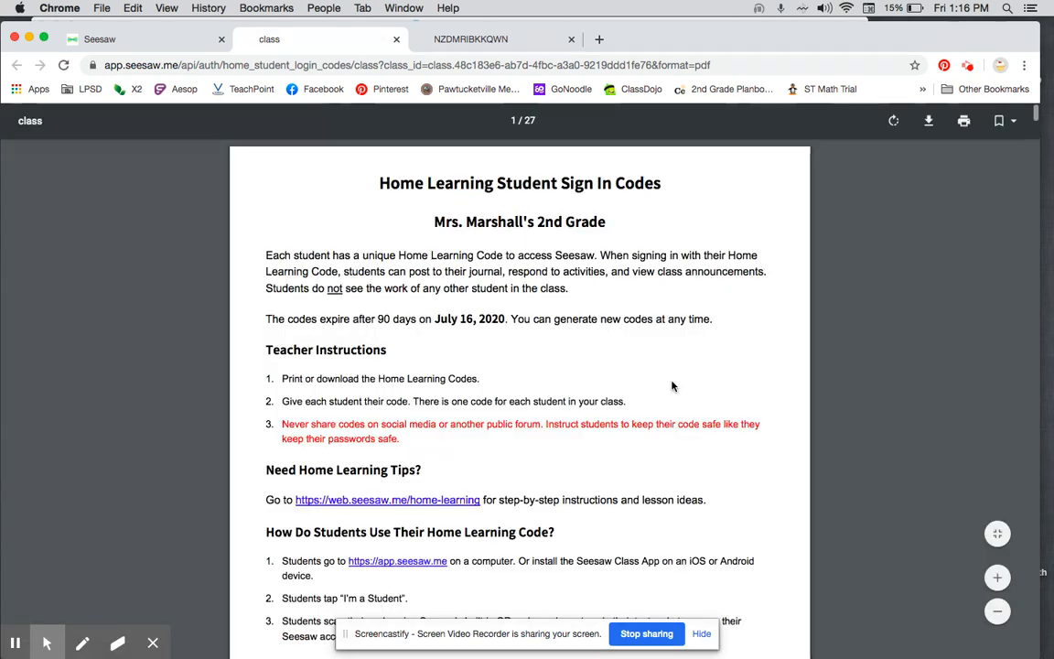
Step: Examine the class codes document, including the teacher instructions and each student's sign-in steps, text code and QR code
scroll(671, 386, "down", 3)
scroll(671, 386, "down", 4)
scroll(579, 370, "up", 1)
scroll(579, 373, "up", 2)
scroll(579, 373, "down", 9)
scroll(579, 373, "down", 2)
scroll(579, 372, "up", 1)
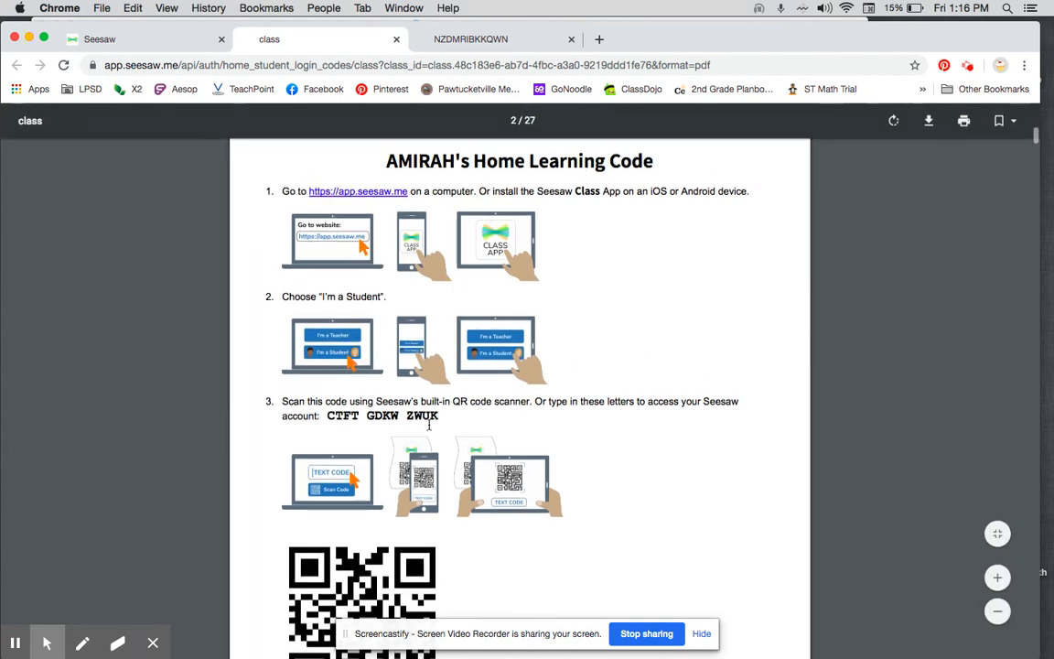
scroll(349, 496, "down", 2)
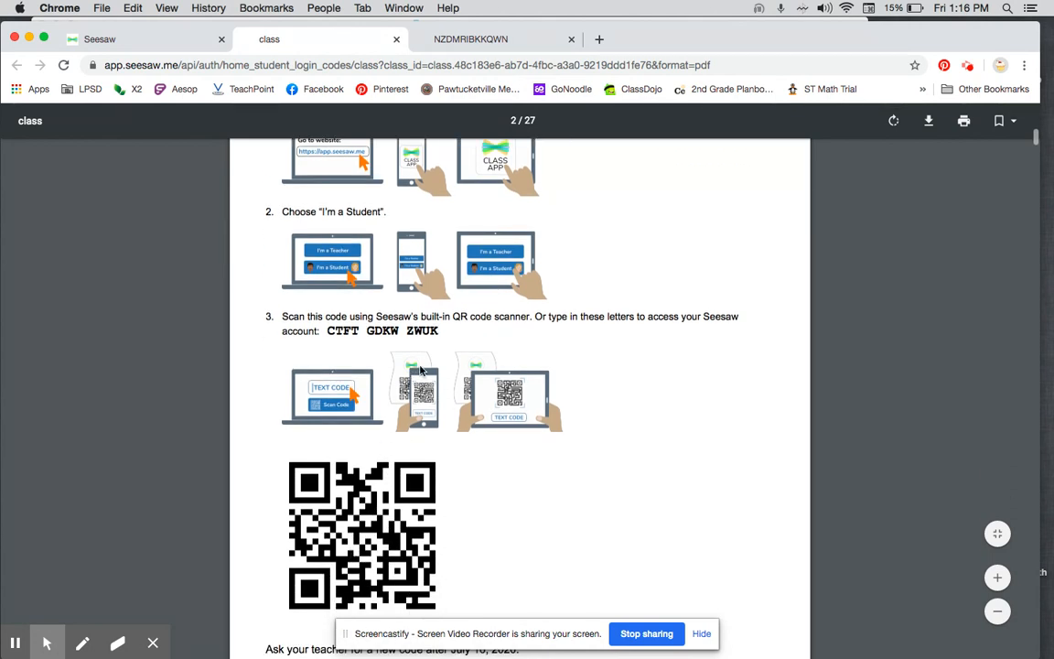
left_click_drag(438, 334, 318, 333)
left_click(461, 355)
scroll(462, 356, "down", 2)
scroll(461, 355, "down", 20)
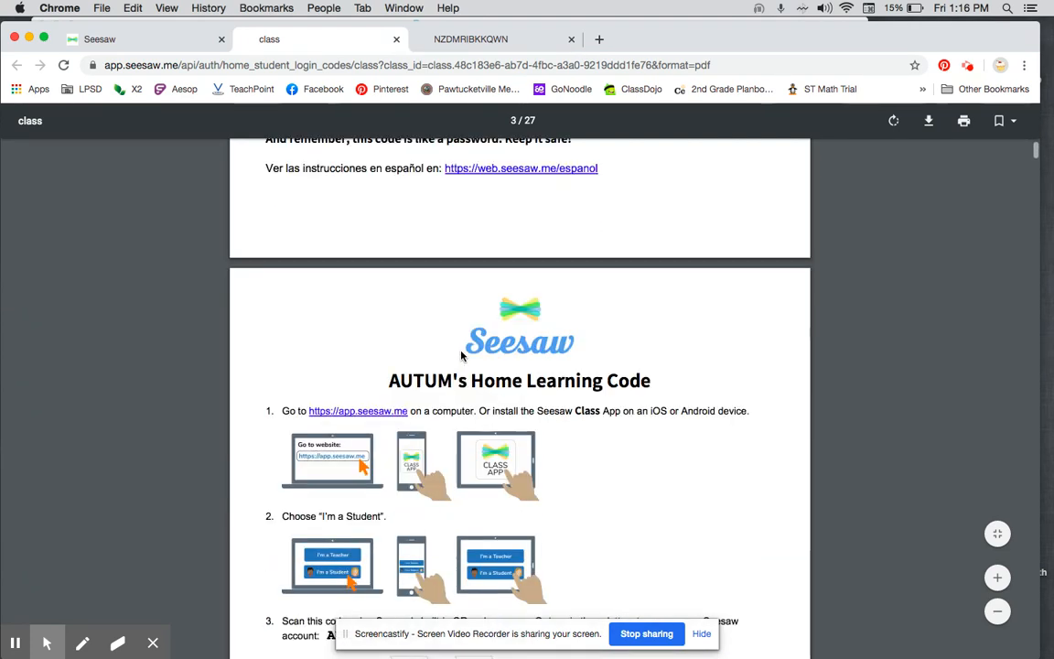
scroll(461, 355, "up", 5)
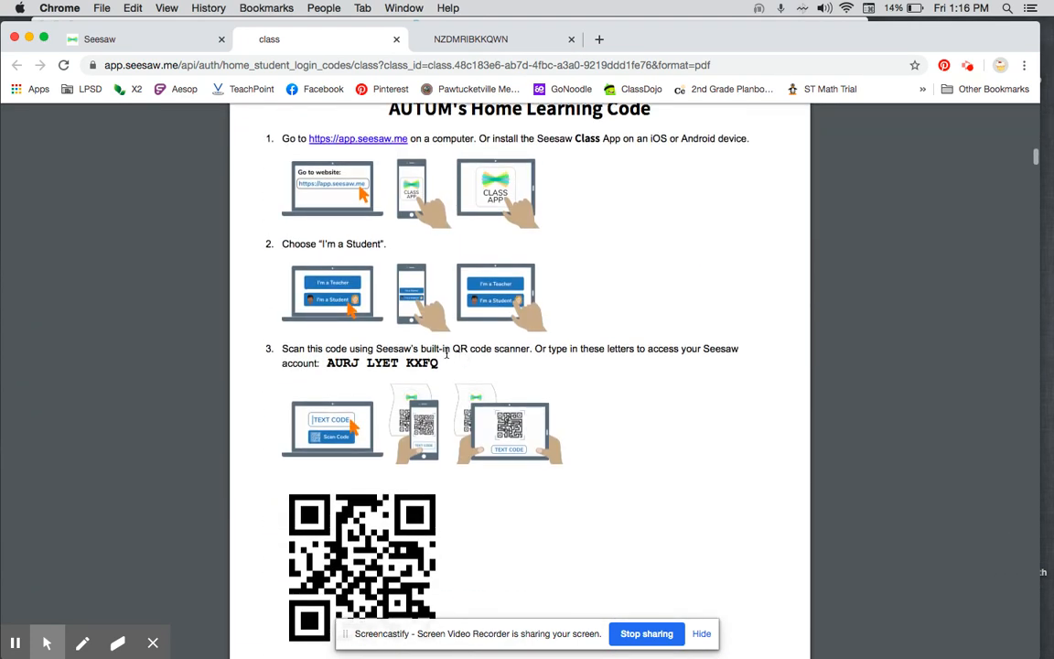
scroll(457, 354, "down", 10)
scroll(446, 352, "down", 3)
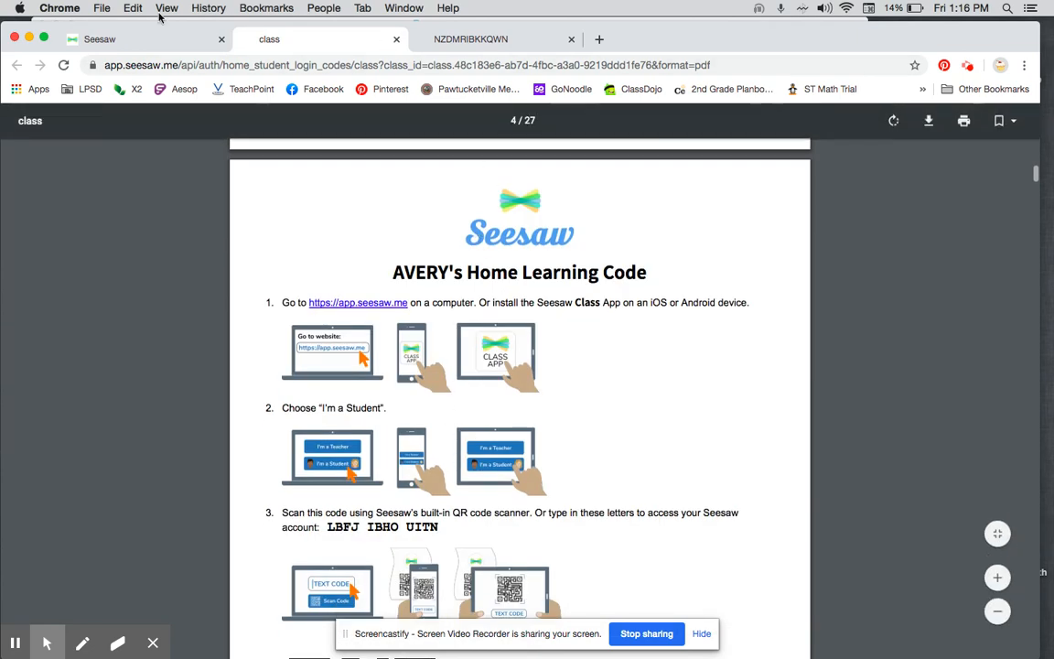
Step: Return to the class and generate an individual Home Learning code for the student with the dog icon through the student management settings
left_click(139, 37)
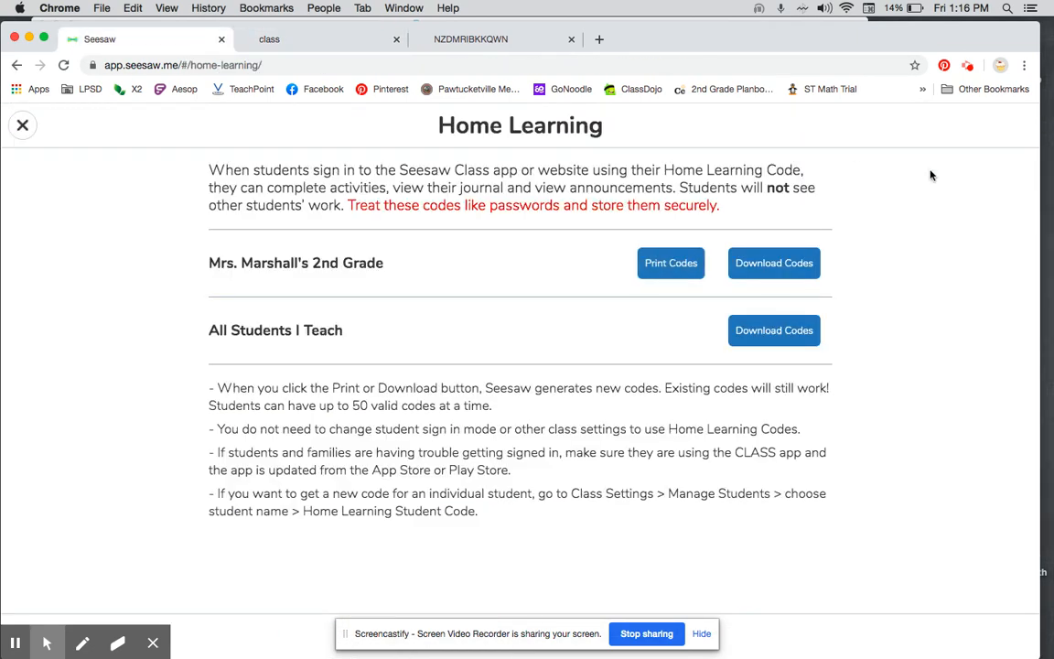
left_click(22, 127)
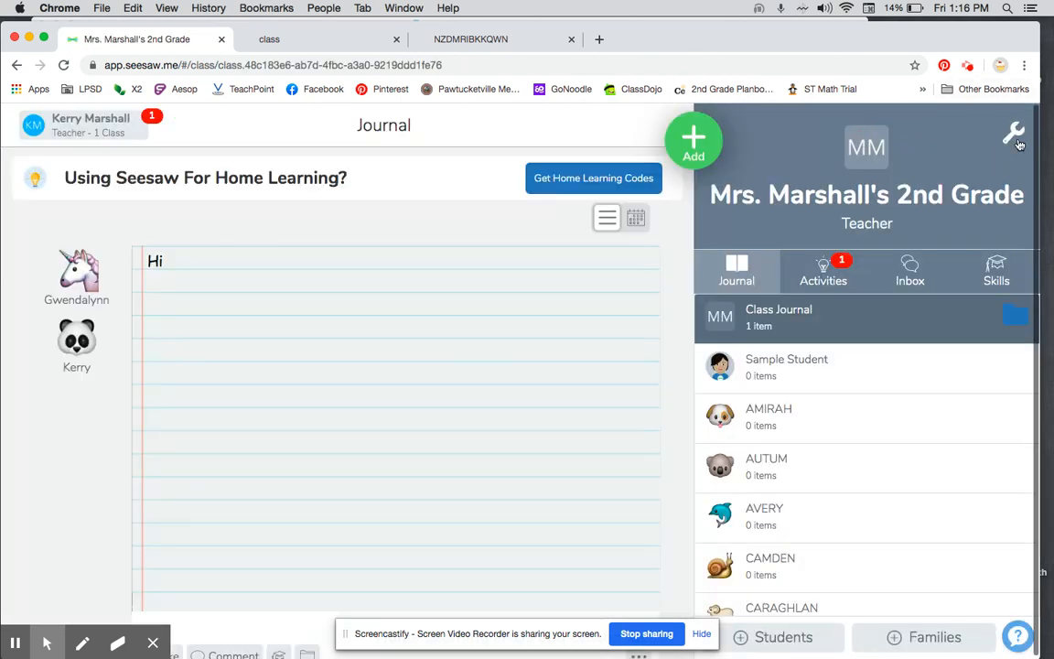
left_click(1014, 137)
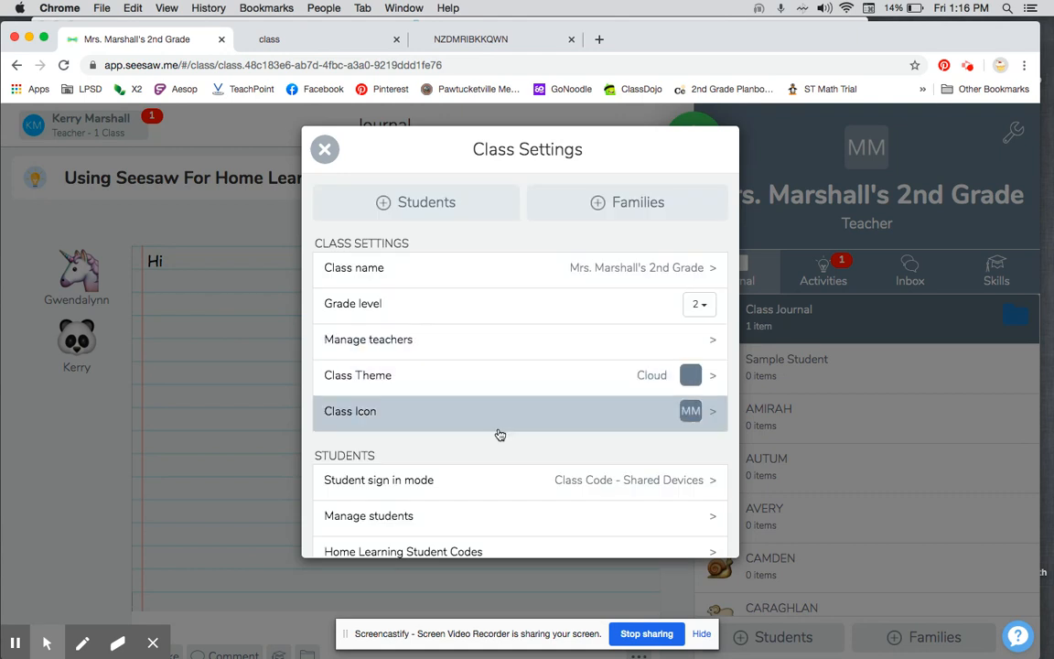
scroll(500, 434, "down", 2)
left_click(405, 447)
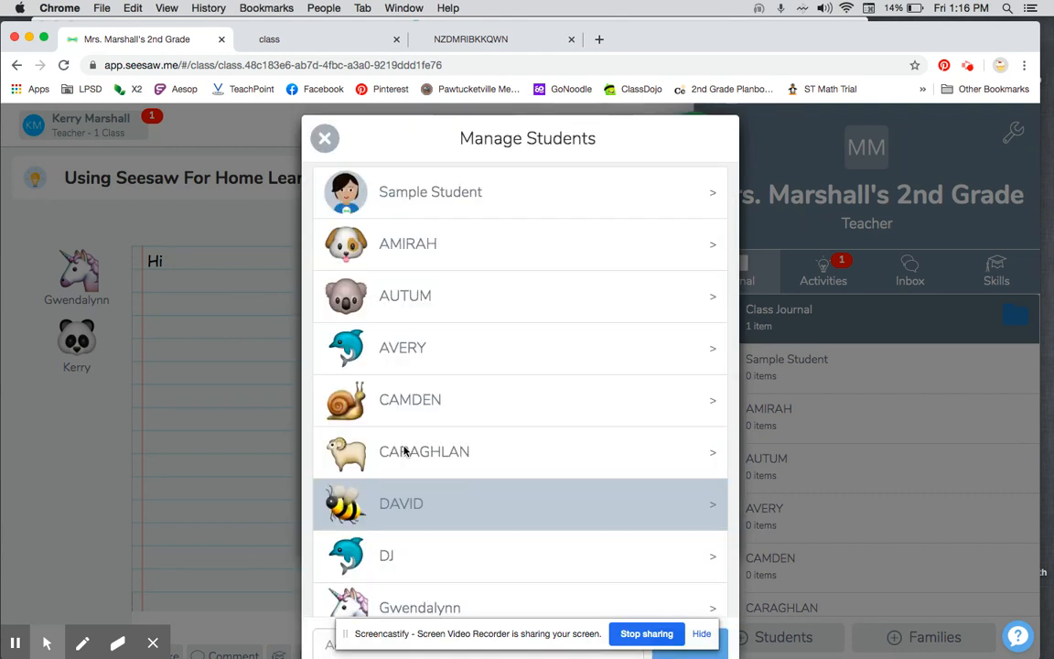
left_click(450, 260)
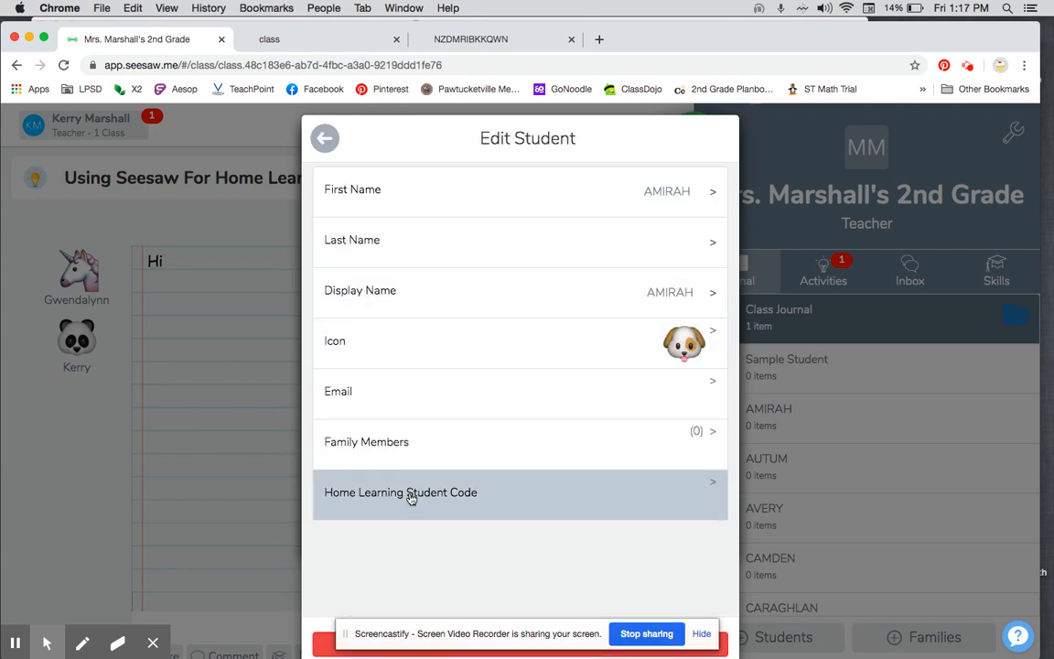
left_click(410, 496)
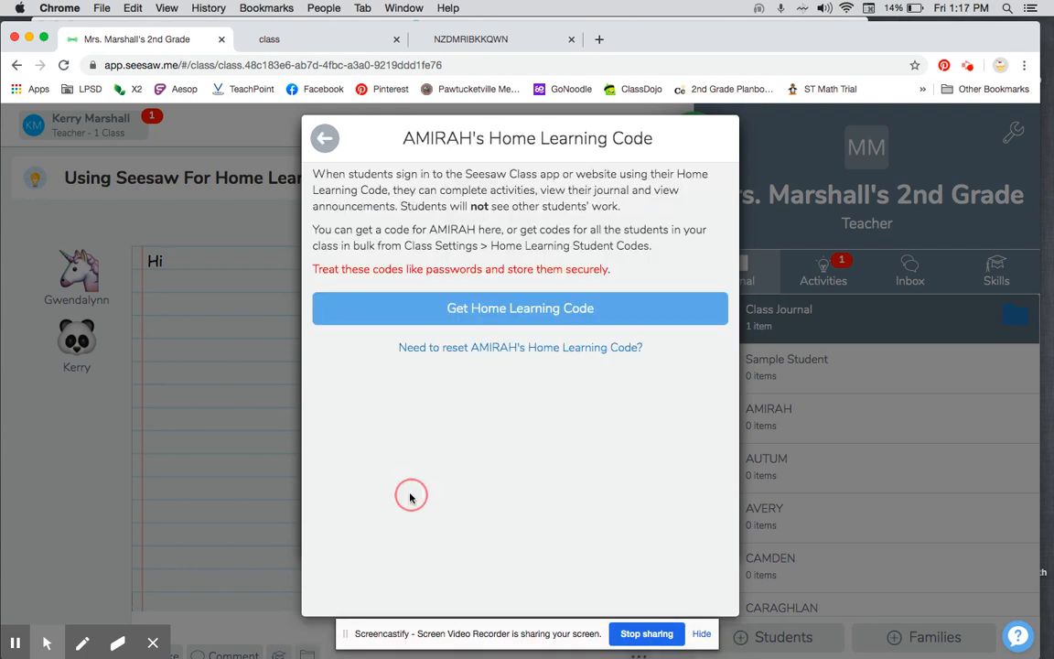
left_click(559, 310)
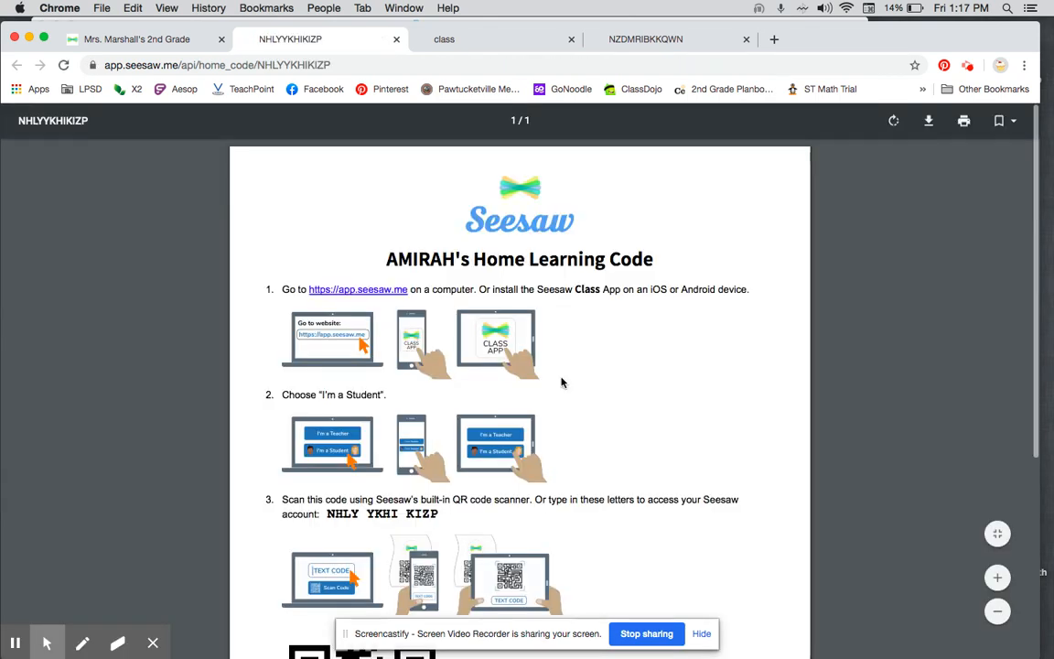
scroll(562, 382, "down", 3)
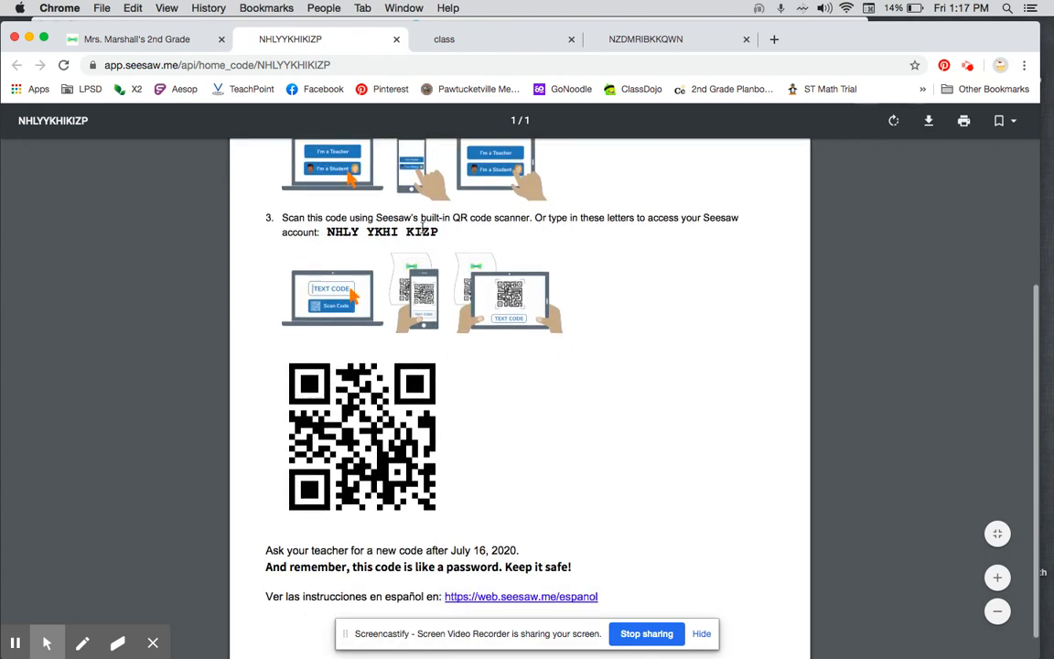
Step: Close the class codes document and the older student code document, and return to the class journal
left_click(571, 39)
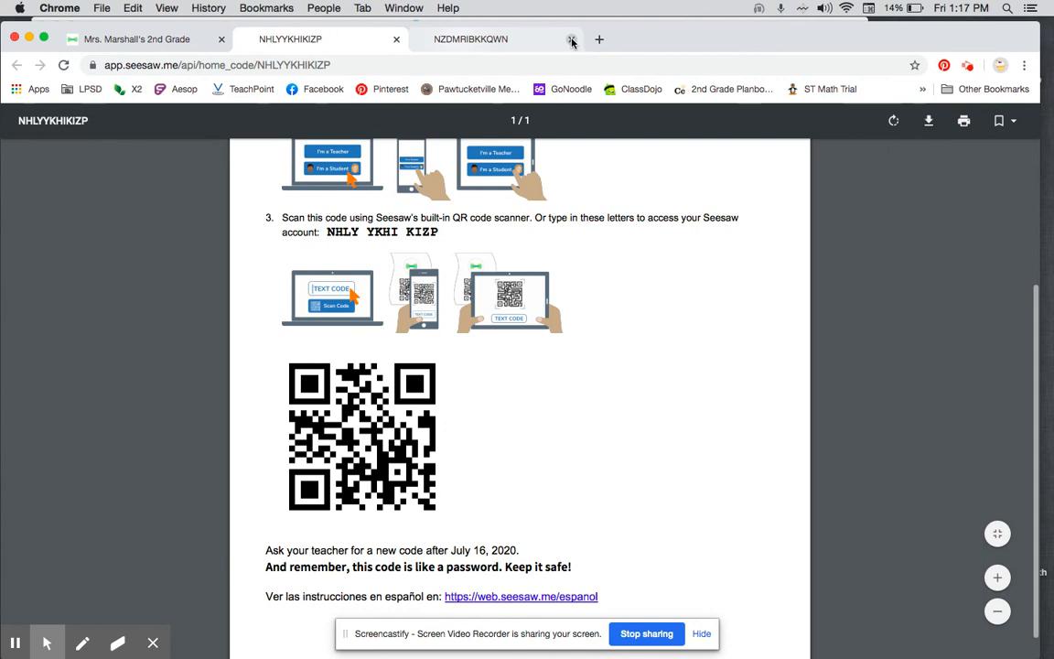
left_click(571, 40)
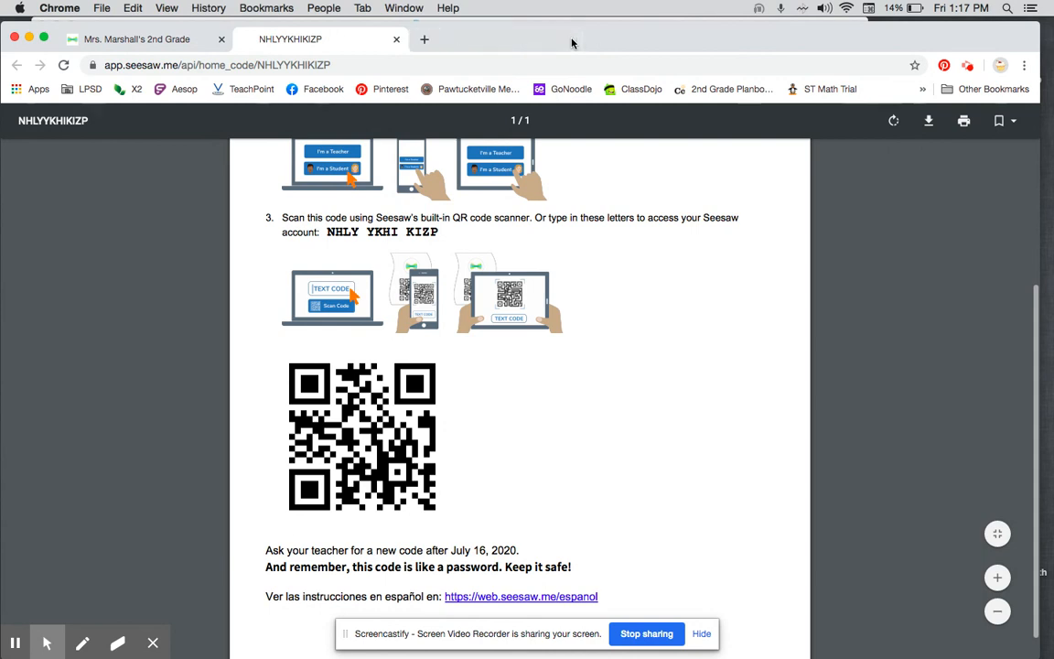
left_click(155, 41)
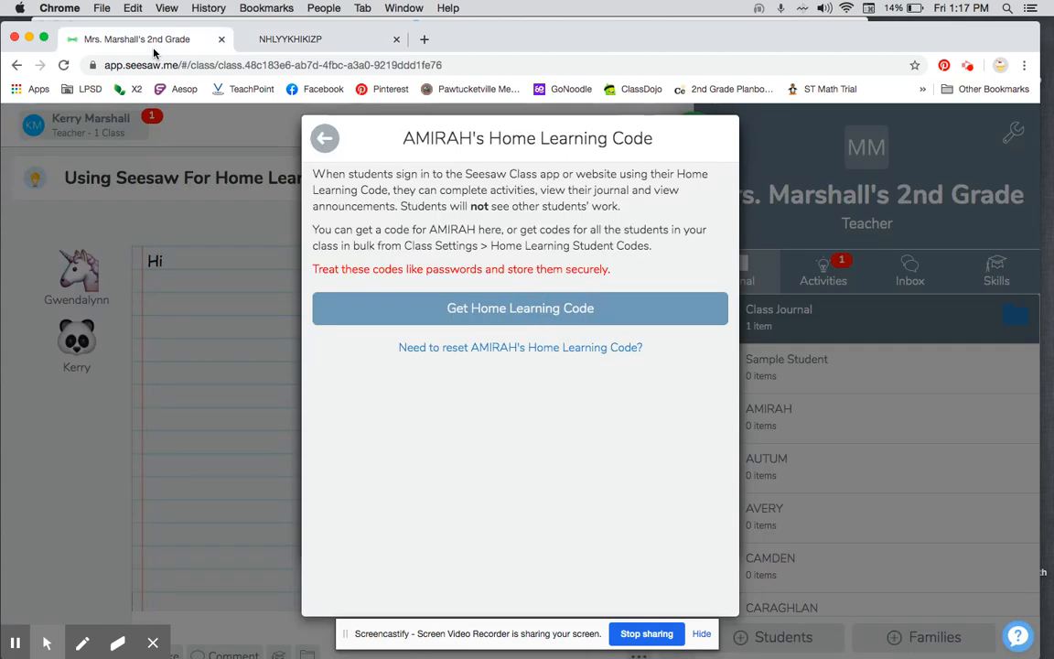
left_click(324, 140)
left_click(324, 140)
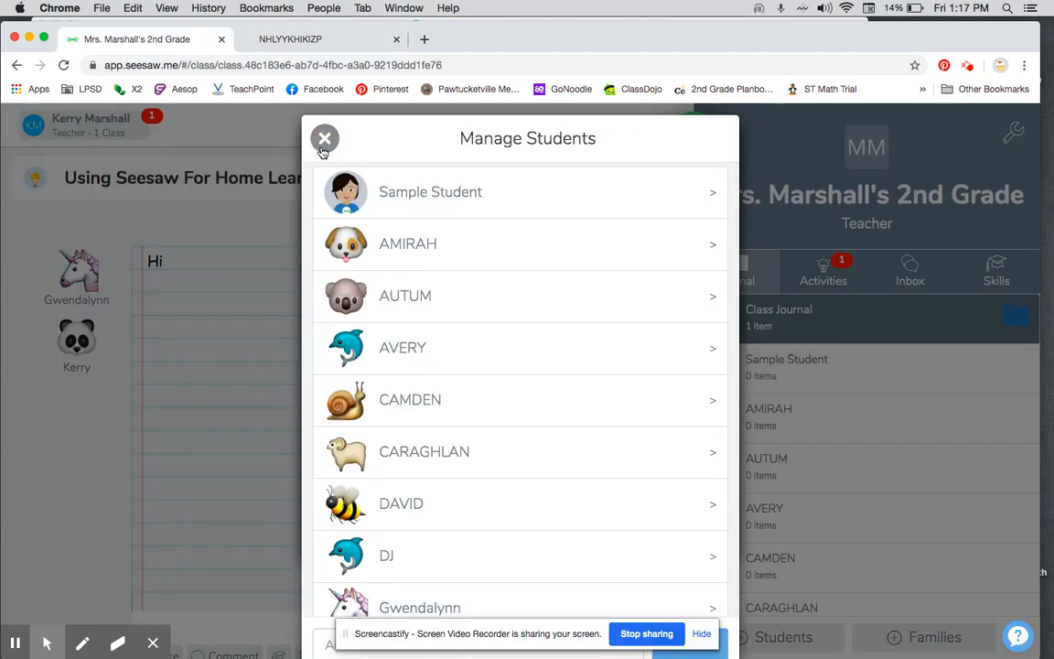
left_click(323, 147)
left_click(324, 150)
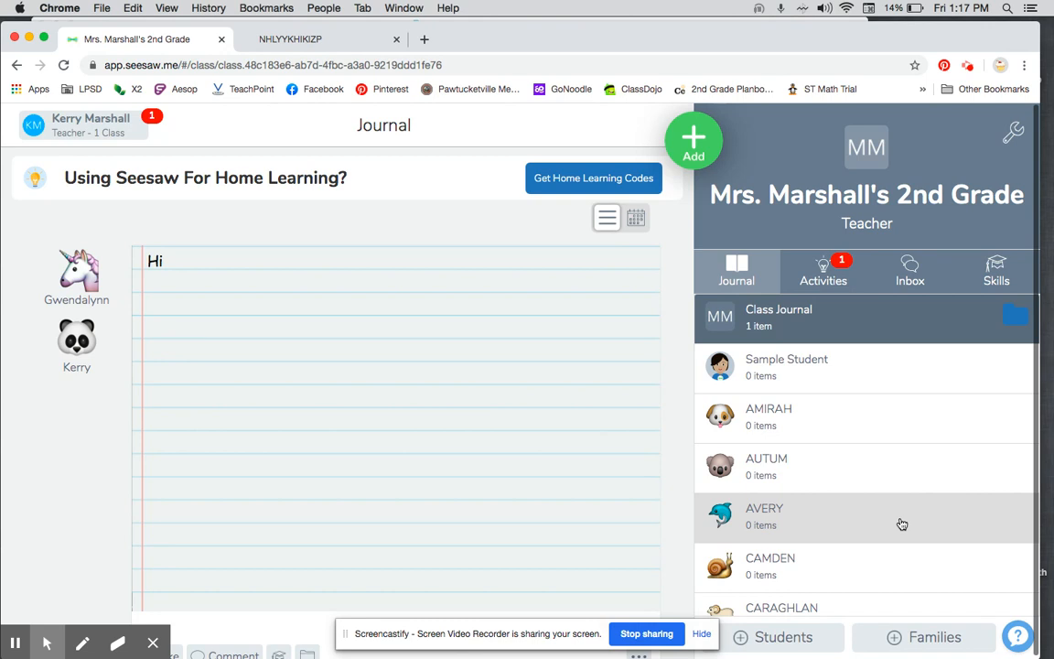
Step: Set the class icon to the green Aa lettering image in the class settings
left_click(1015, 137)
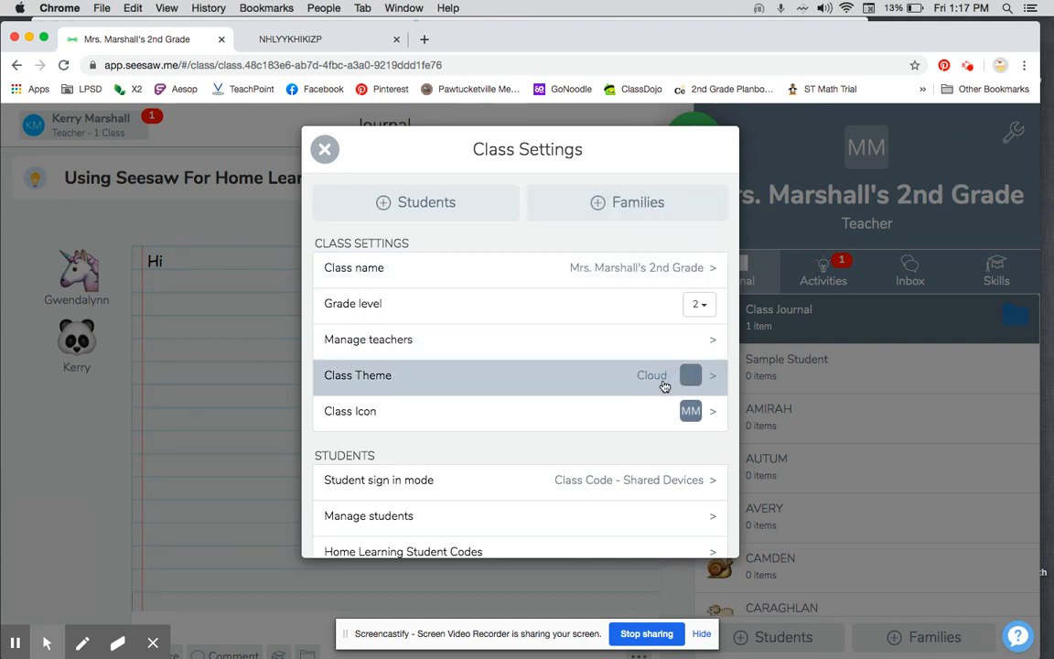
left_click(682, 385)
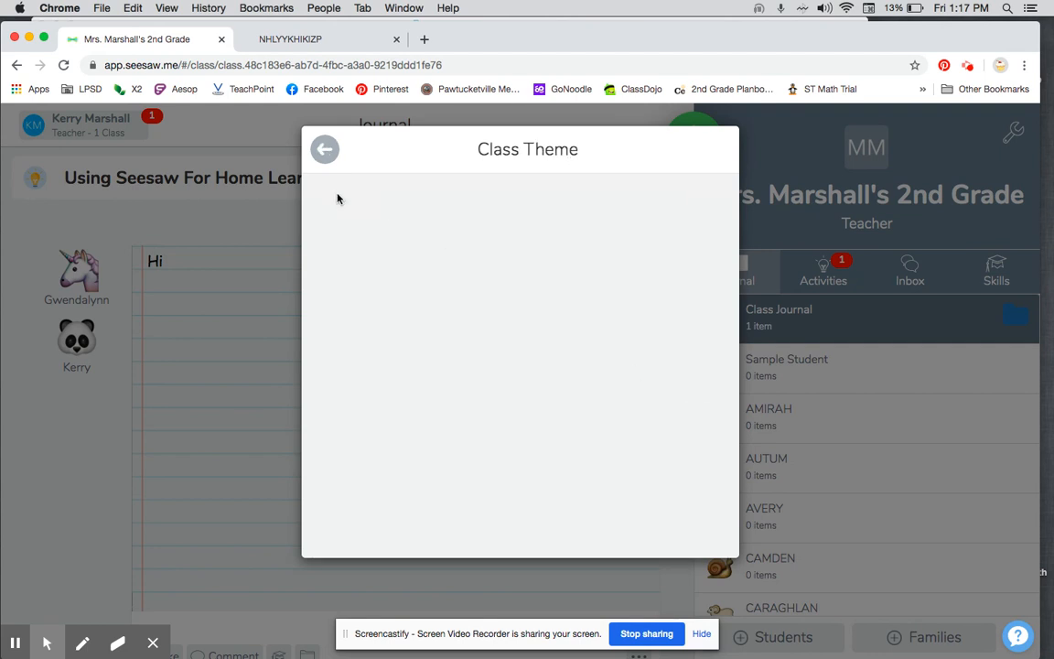
left_click(324, 149)
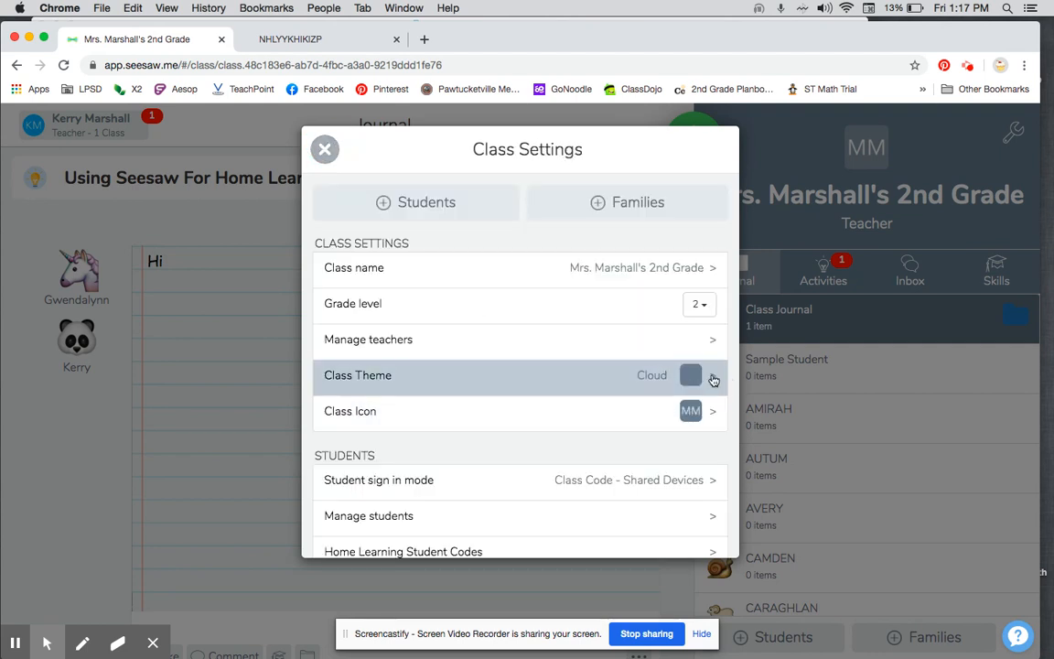
left_click(690, 410)
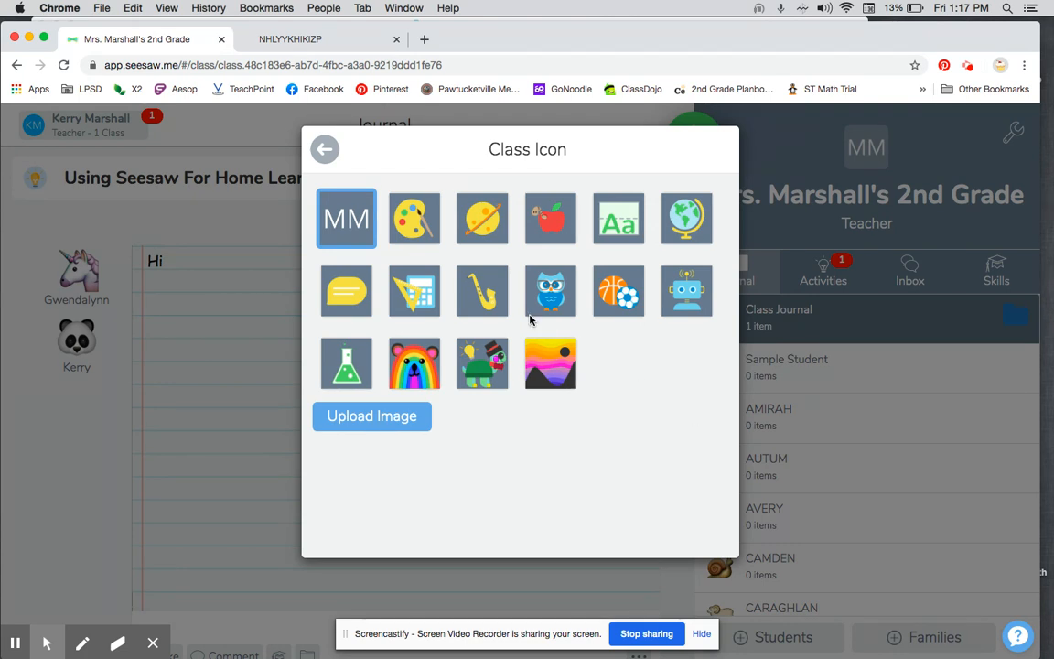
left_click(616, 216)
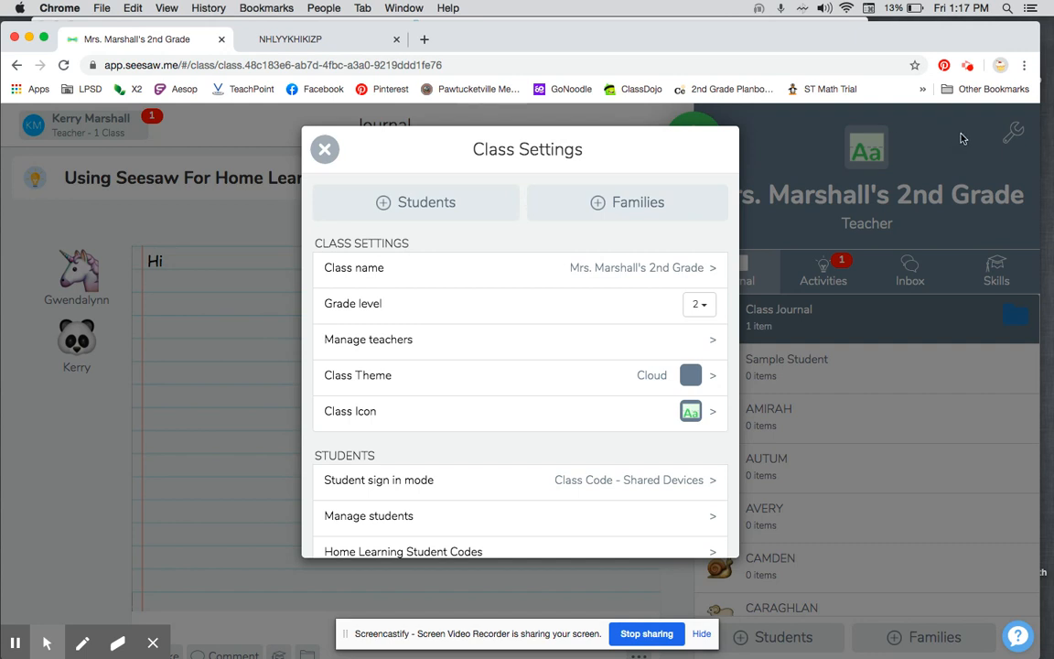
Step: Check the student sign-in mode options and the student likes and comments settings
scroll(558, 389, "down", 2)
scroll(550, 399, "down", 3)
left_click(608, 391)
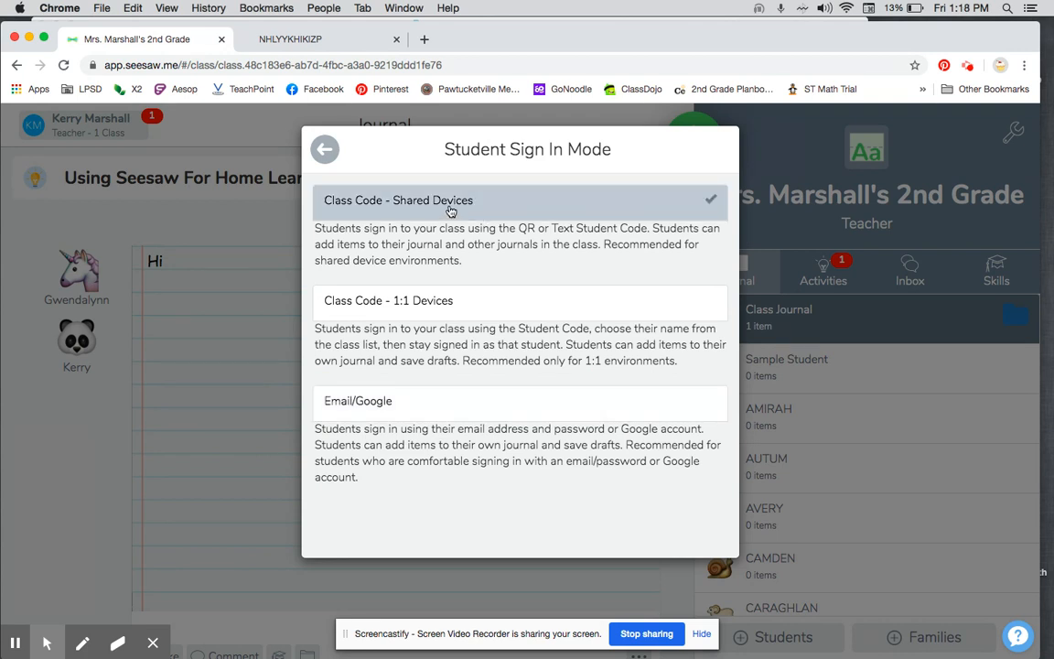
left_click(325, 148)
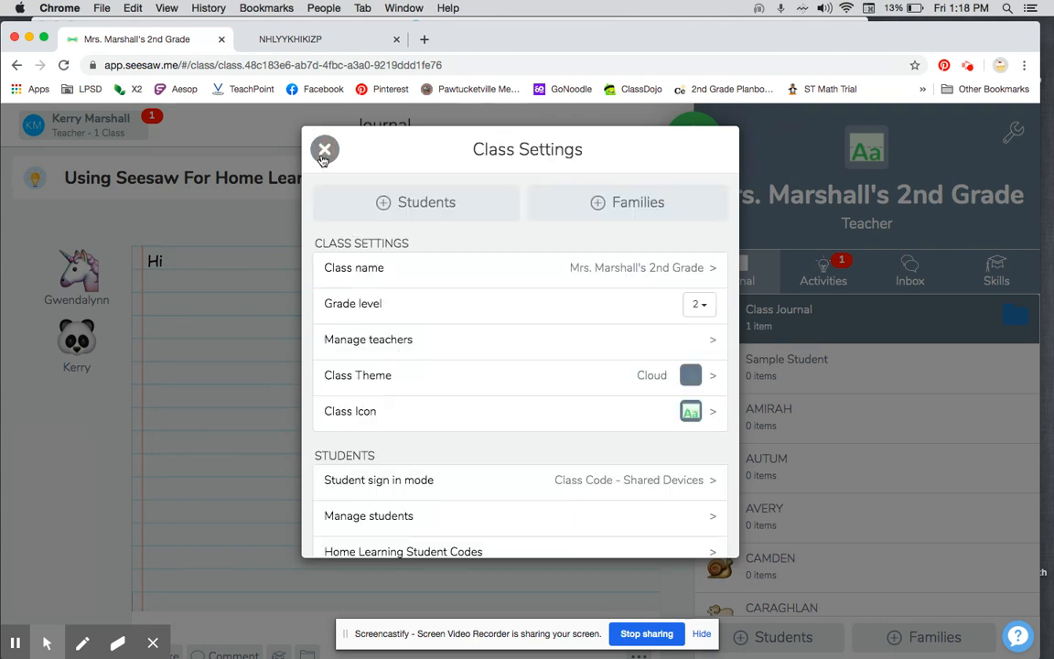
scroll(462, 392, "down", 3)
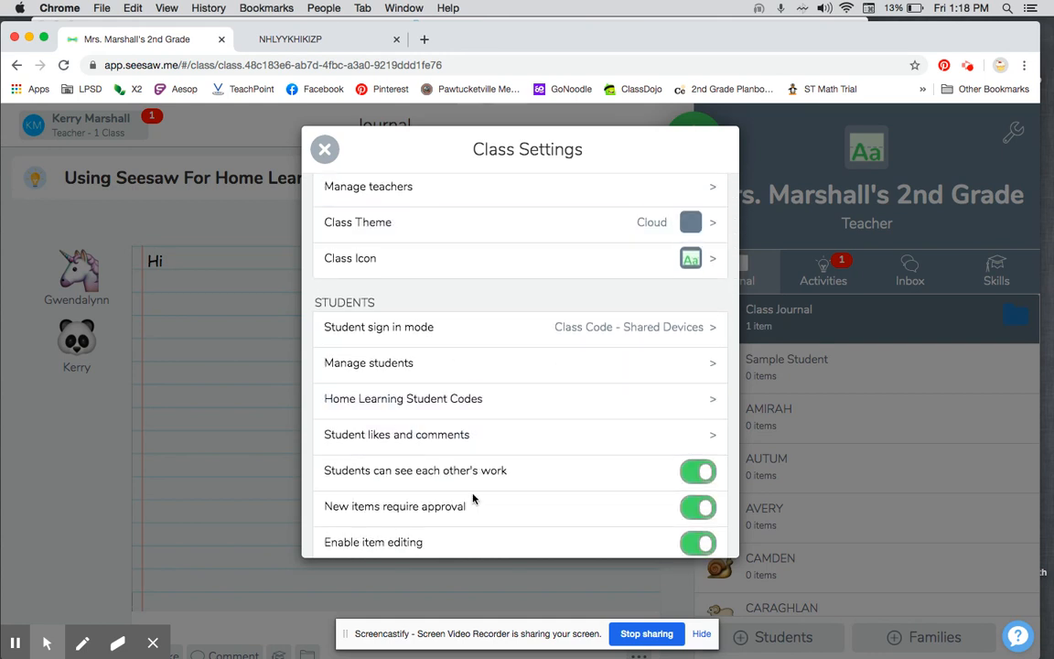
left_click(474, 438)
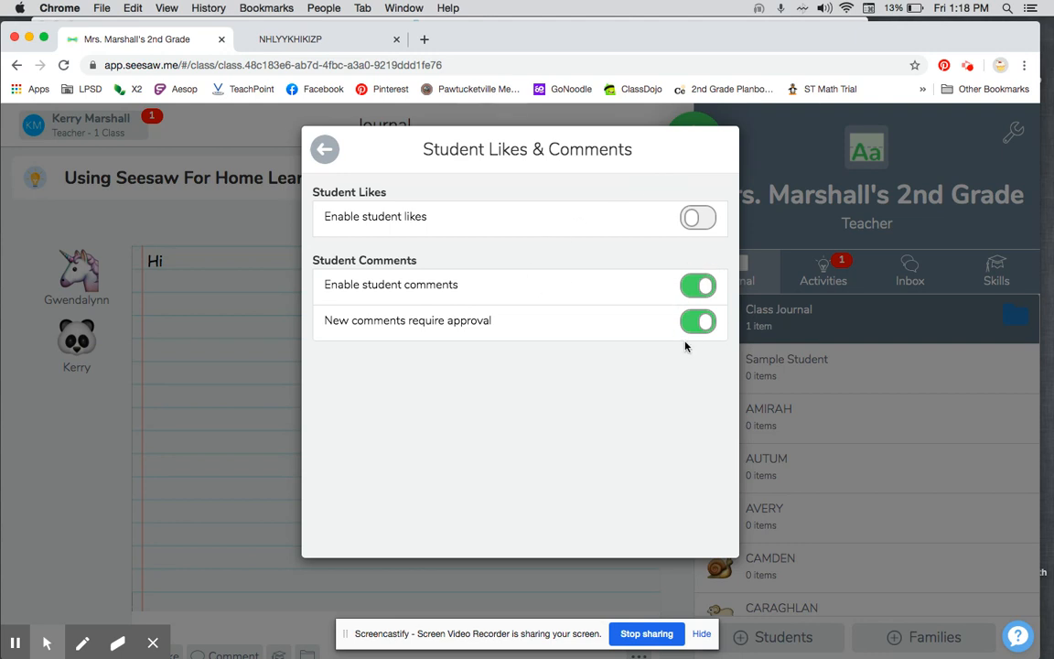
left_click(323, 150)
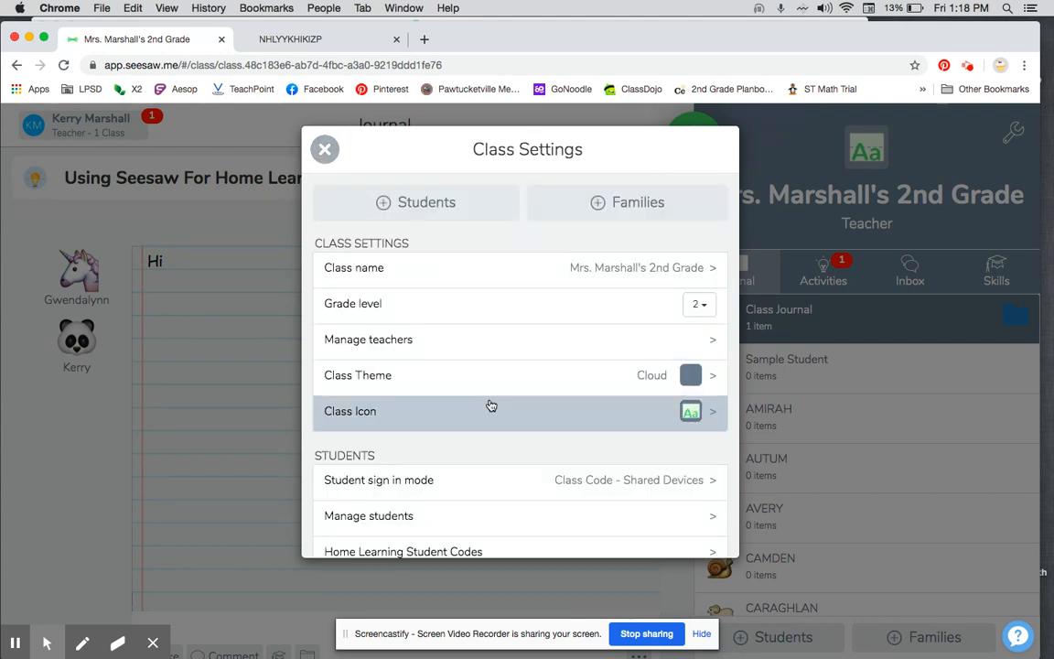
Step: View the family settings and the page for inviting families by email or mobile number, and return to the class journal
scroll(490, 405, "down", 4)
scroll(489, 404, "down", 3)
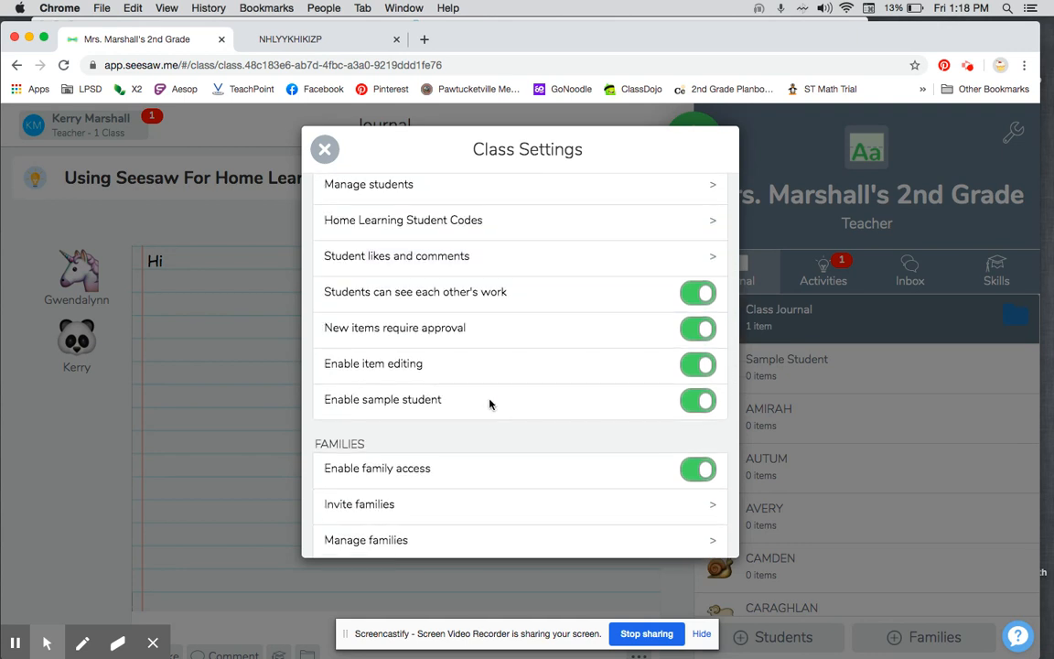
scroll(490, 405, "down", 3)
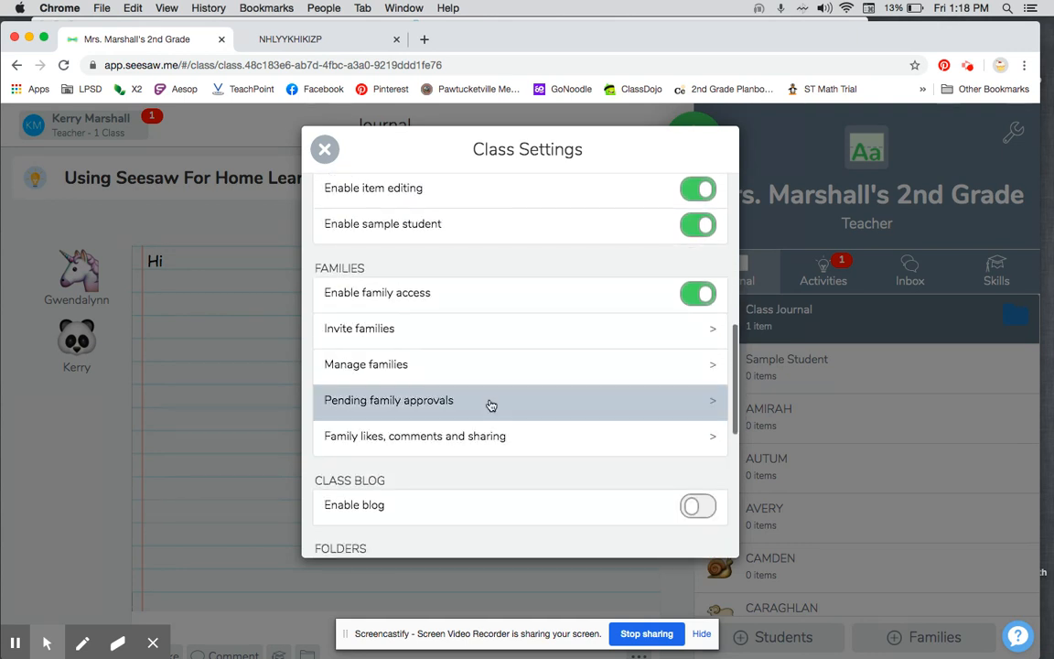
left_click(711, 331)
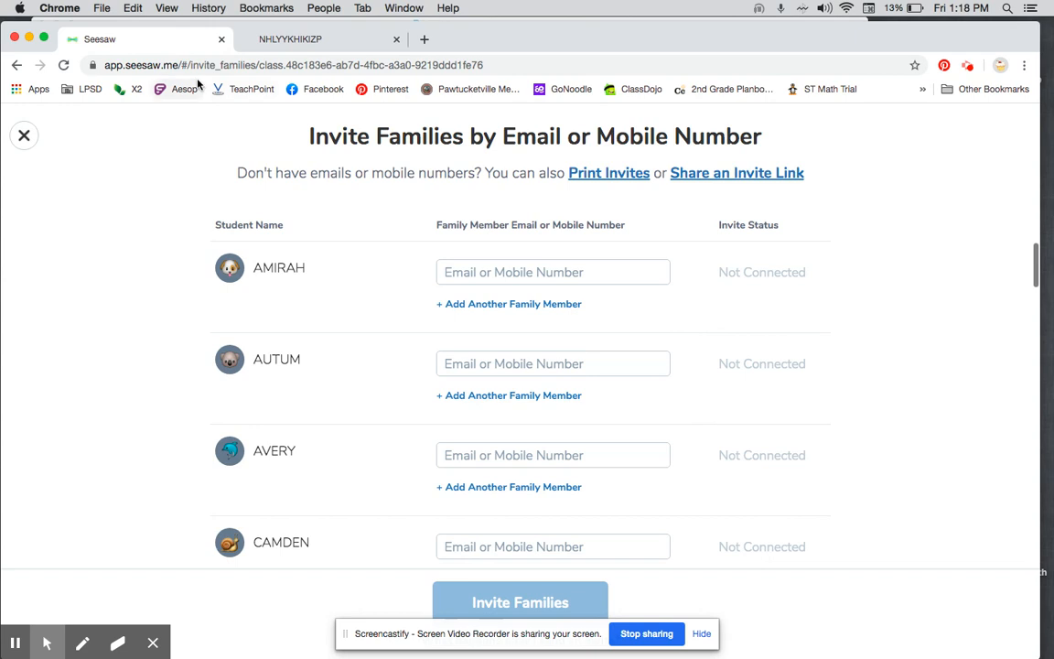
left_click(23, 138)
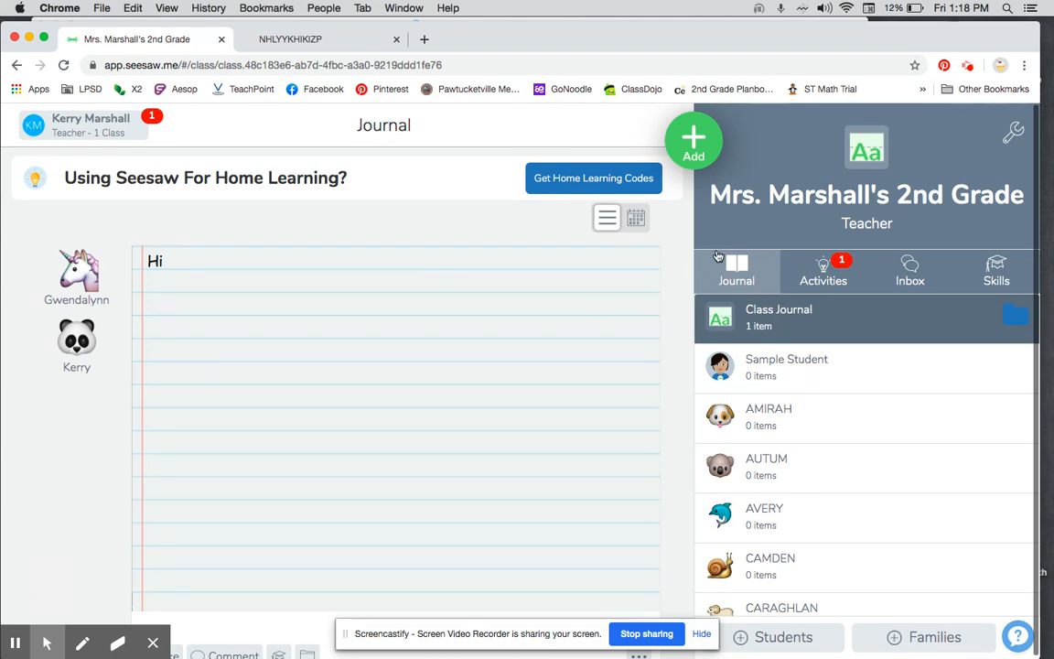
Step: Create a new activity named "Math Worksheet" with the student instructions "DO this page"
left_click(693, 146)
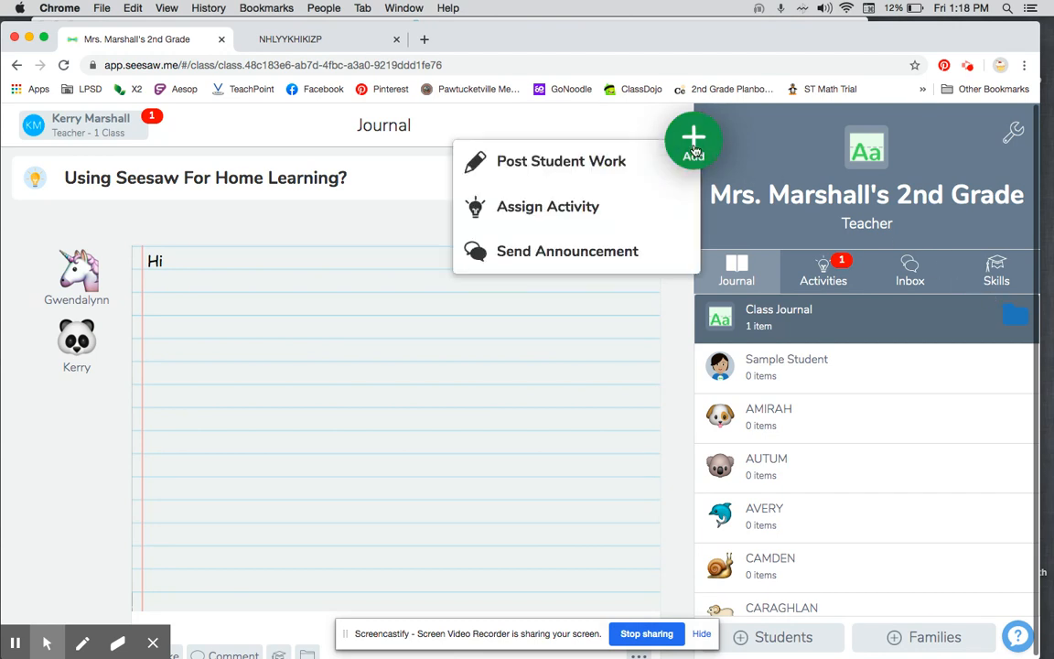
left_click(511, 207)
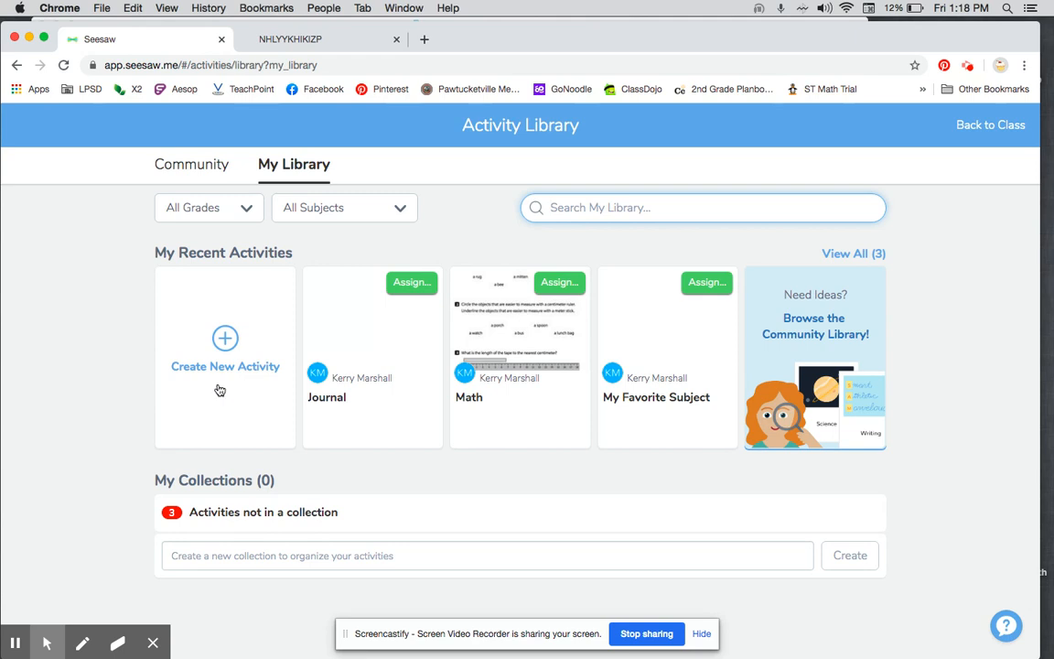
left_click(224, 338)
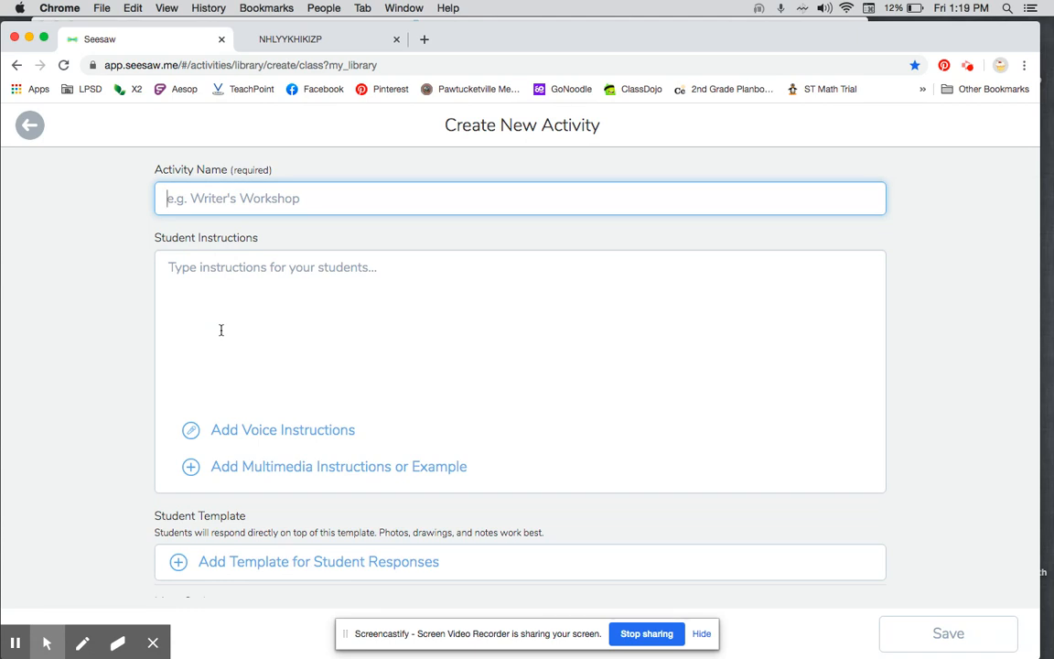
type("Ma")
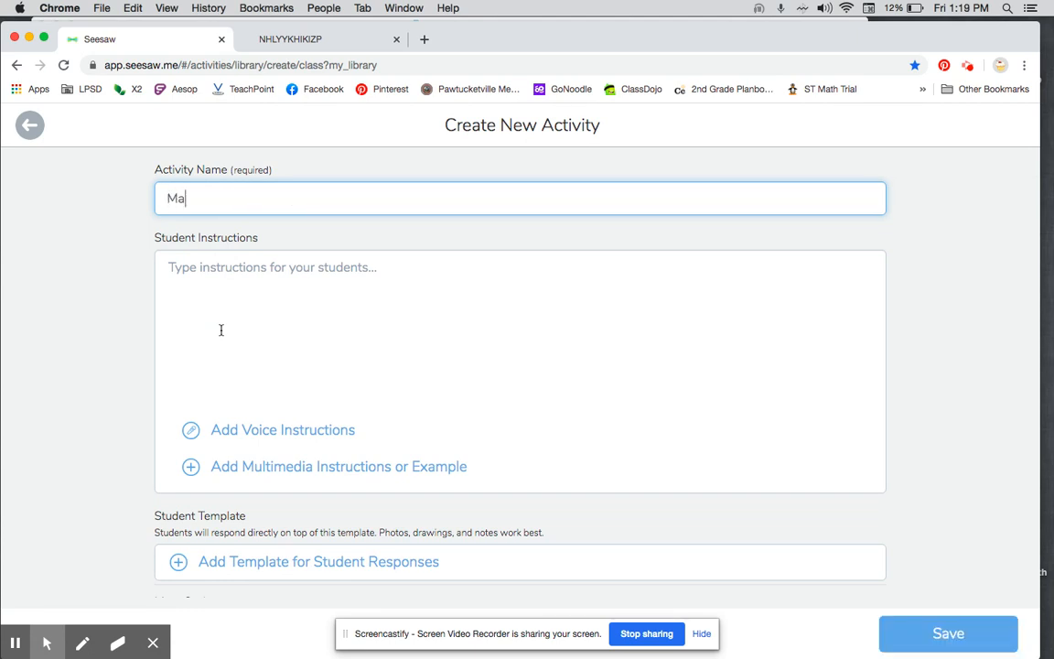
type("th Worksheet")
left_click(220, 329)
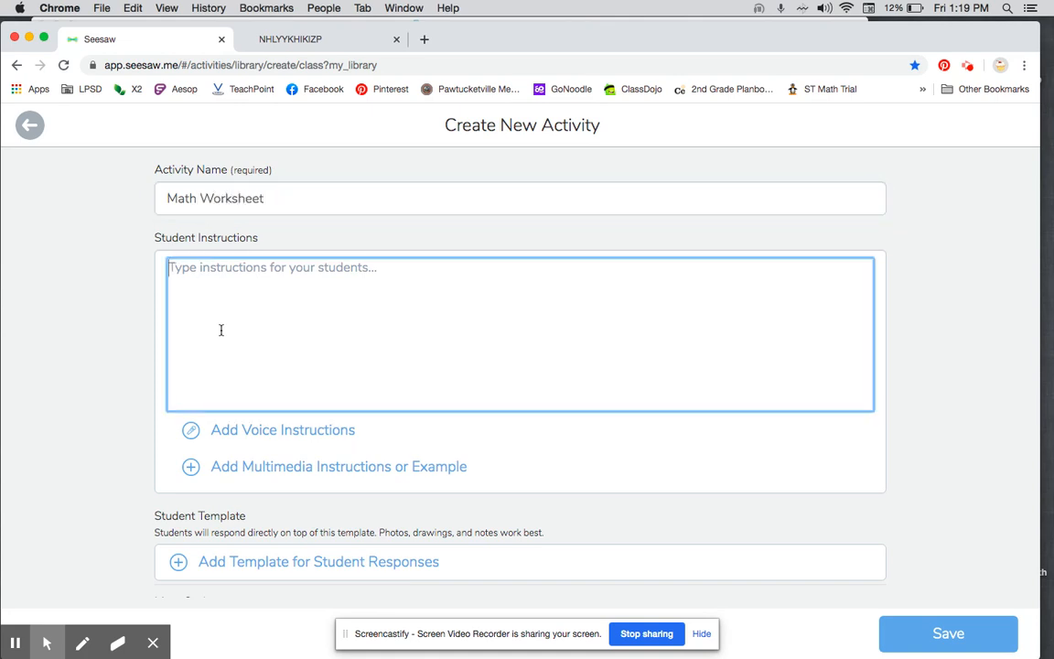
type("DO this page")
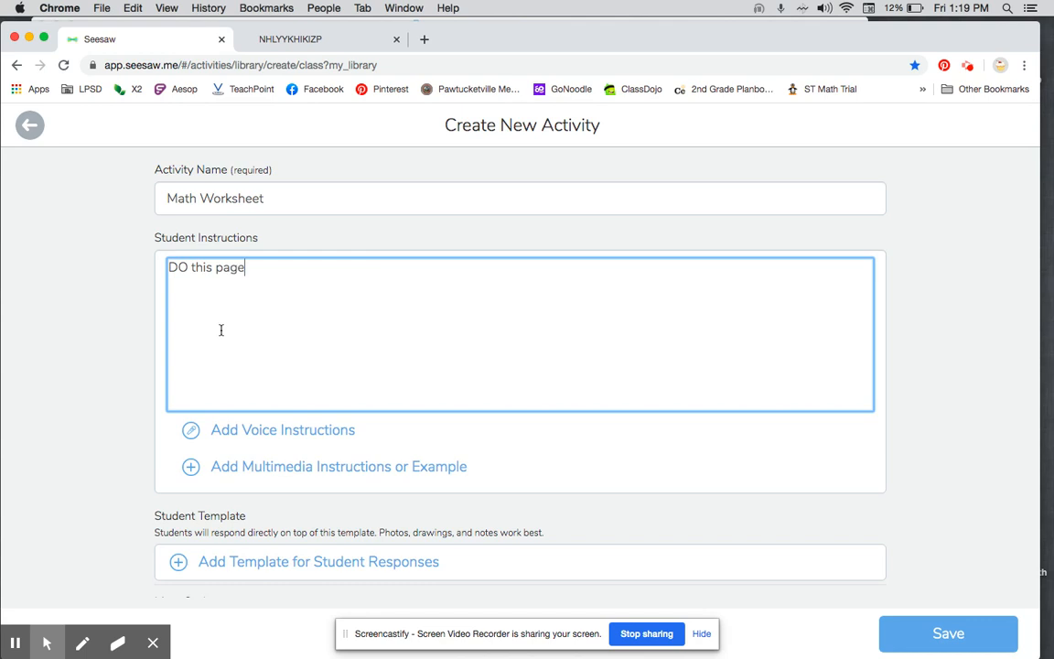
Step: Record voice instructions about 10 seconds long for the Math Worksheet activity
left_click(293, 434)
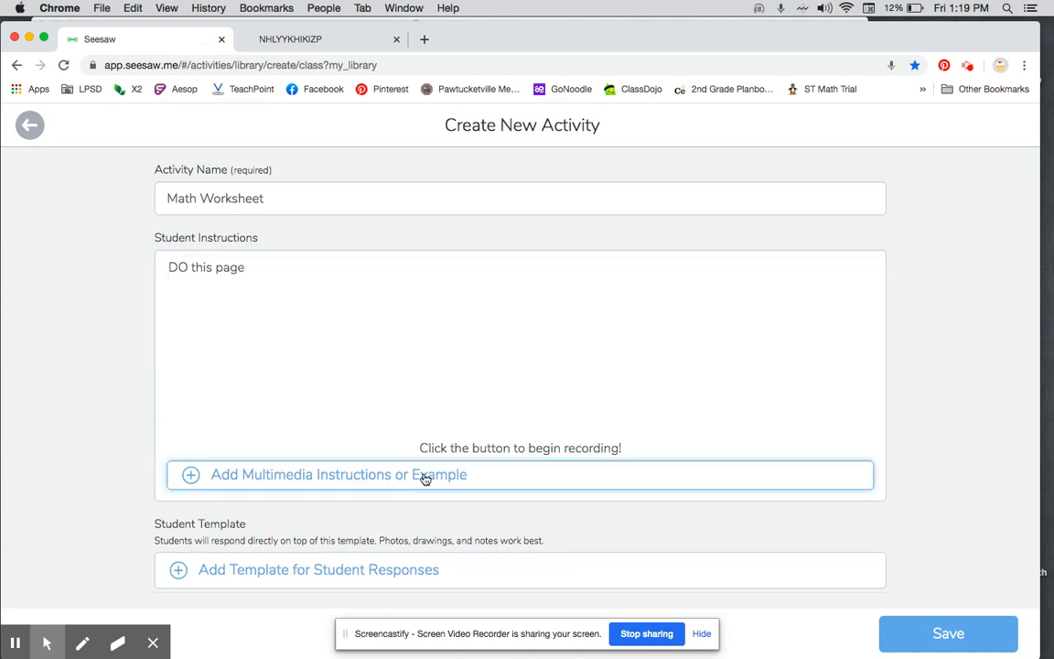
left_click(520, 442)
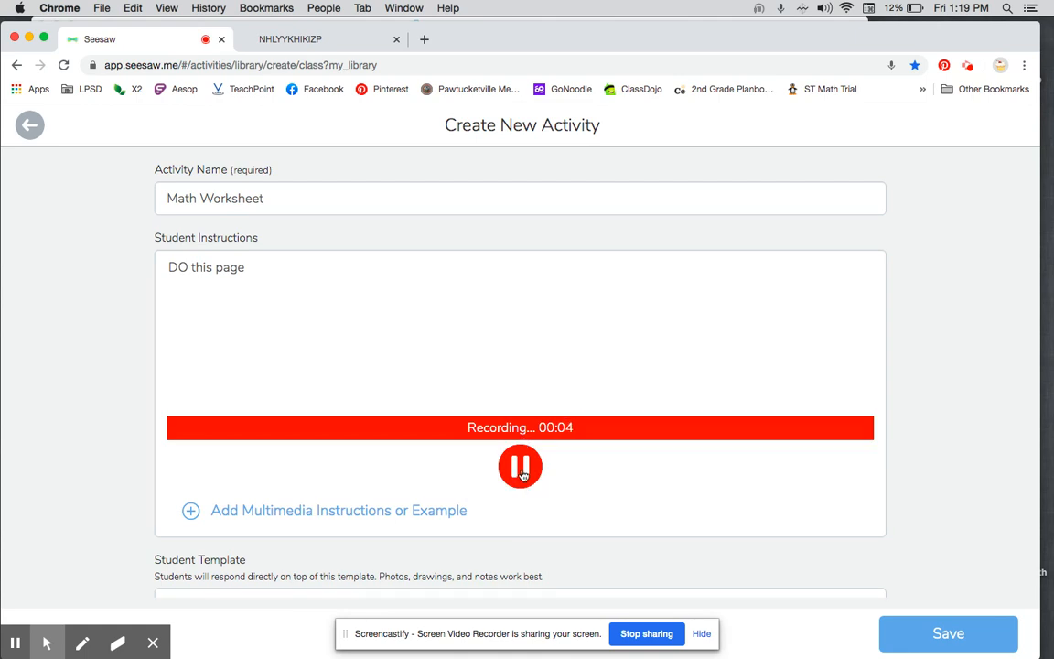
left_click(523, 477)
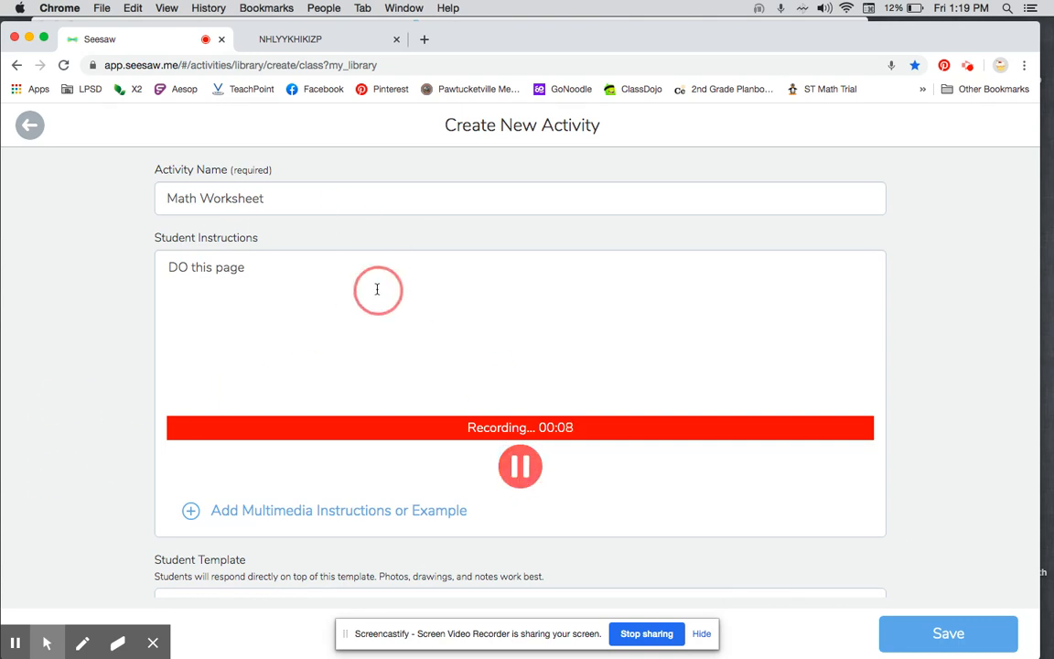
left_click(520, 478)
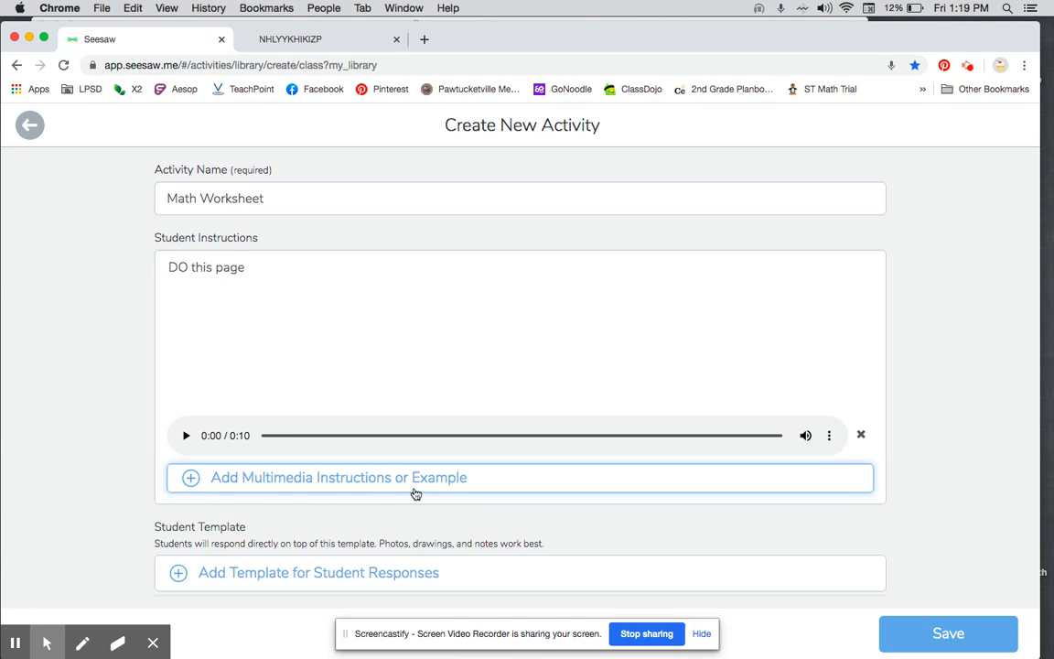
Step: Upload the Measuring in Centimeters and Meters worksheet screenshot from the Desktop as the student response template
scroll(446, 497, "down", 2)
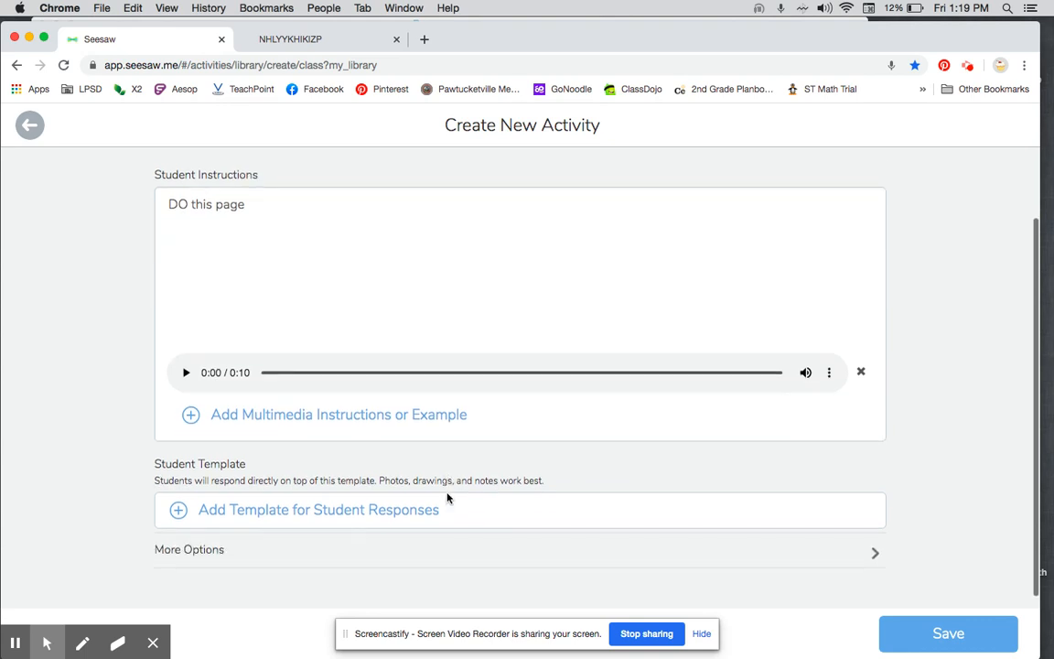
left_click(177, 512)
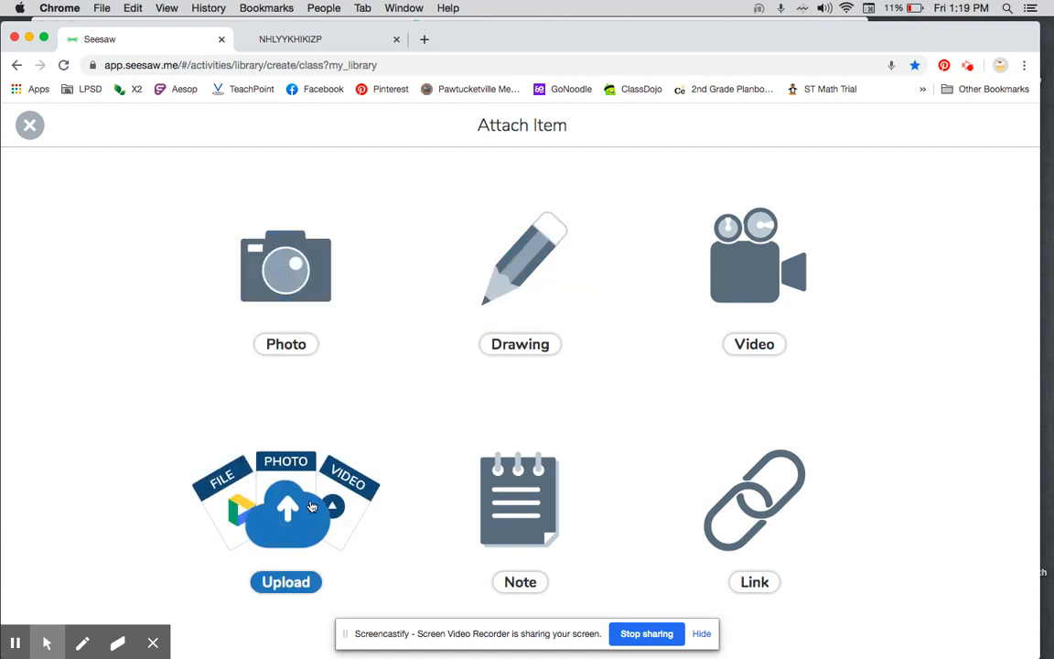
left_click(311, 506)
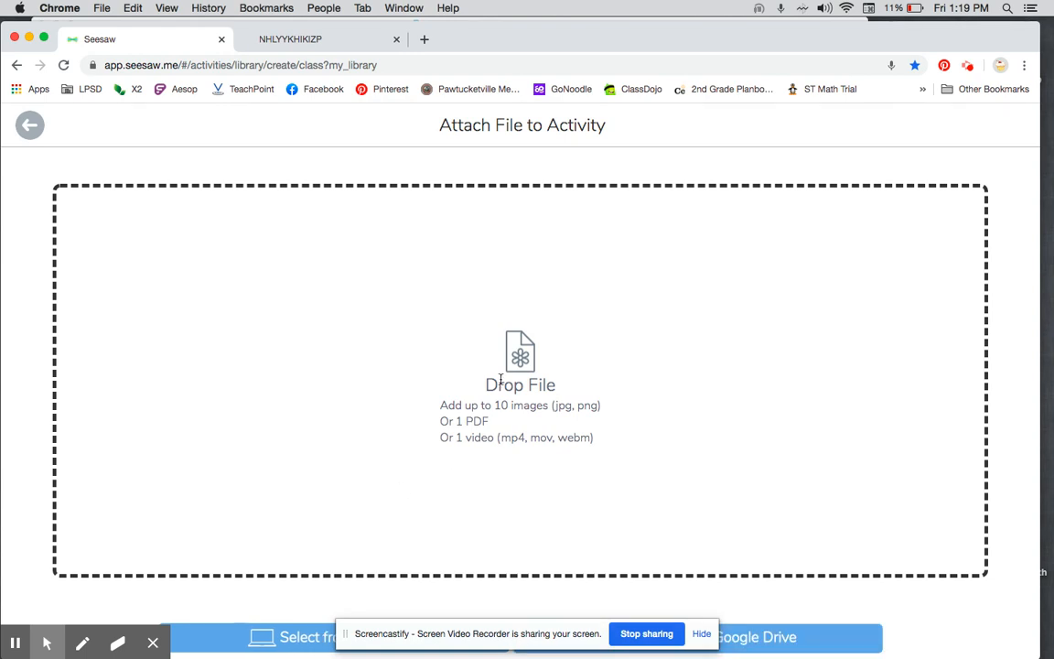
scroll(688, 584, "down", 1)
left_click(301, 640)
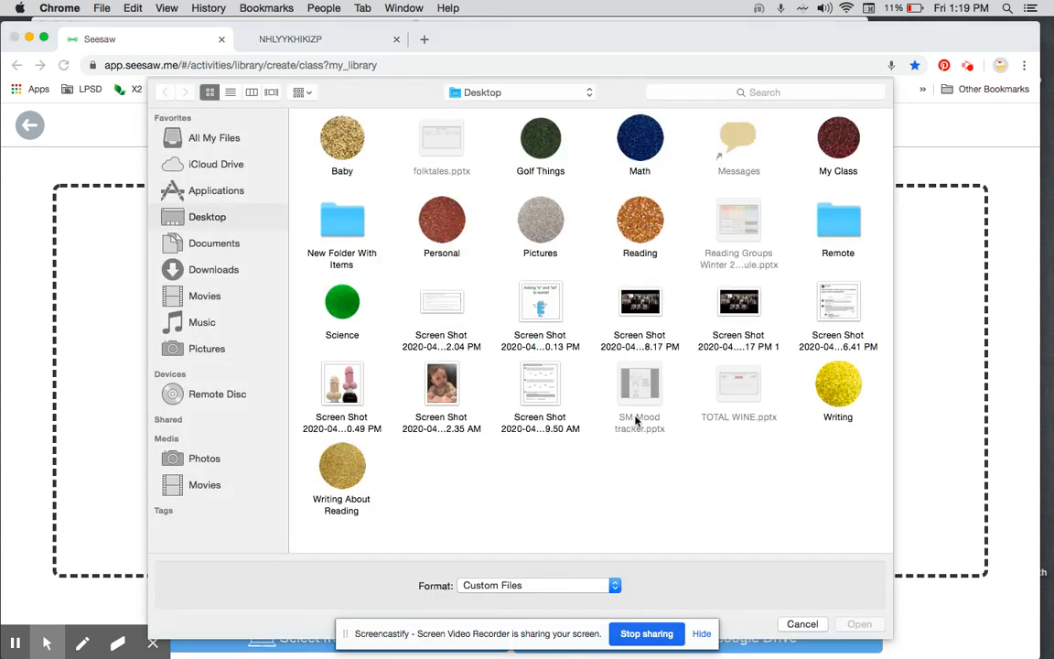
left_click(546, 391)
double_click(547, 391)
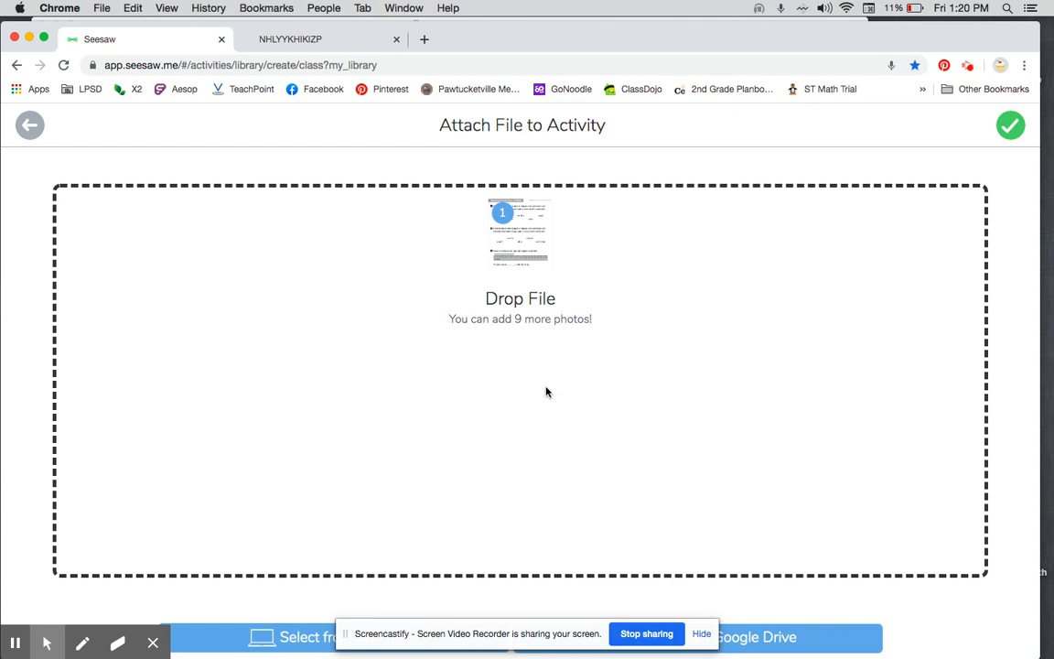
left_click(1010, 127)
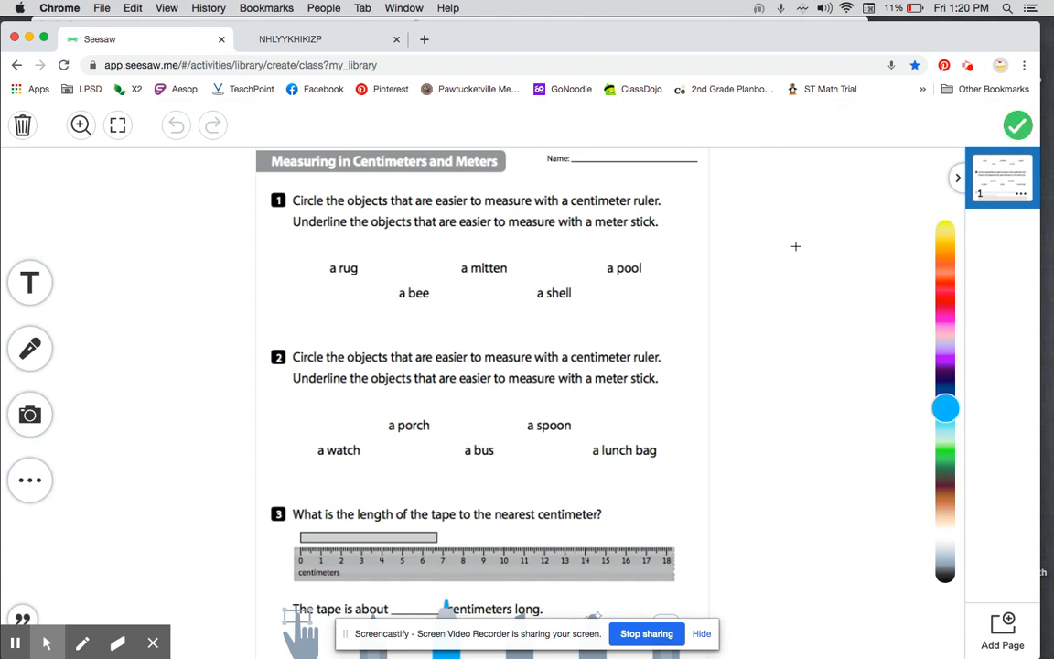
left_click(1019, 125)
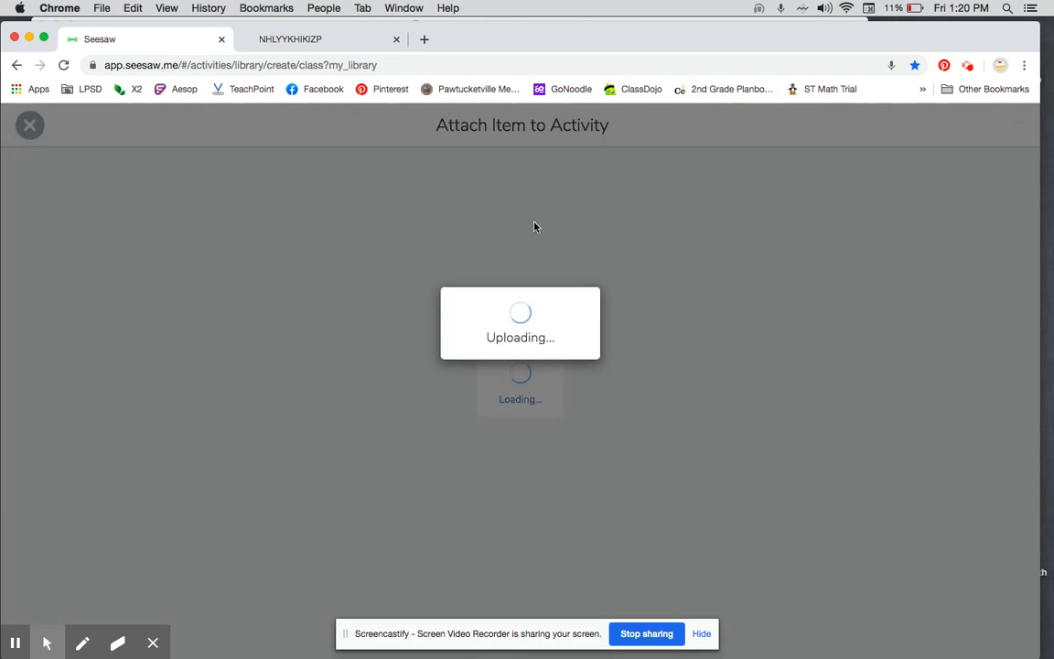
Step: Save the Math Worksheet activity and assign it to the whole 2nd Grade class
scroll(626, 419, "down", 1)
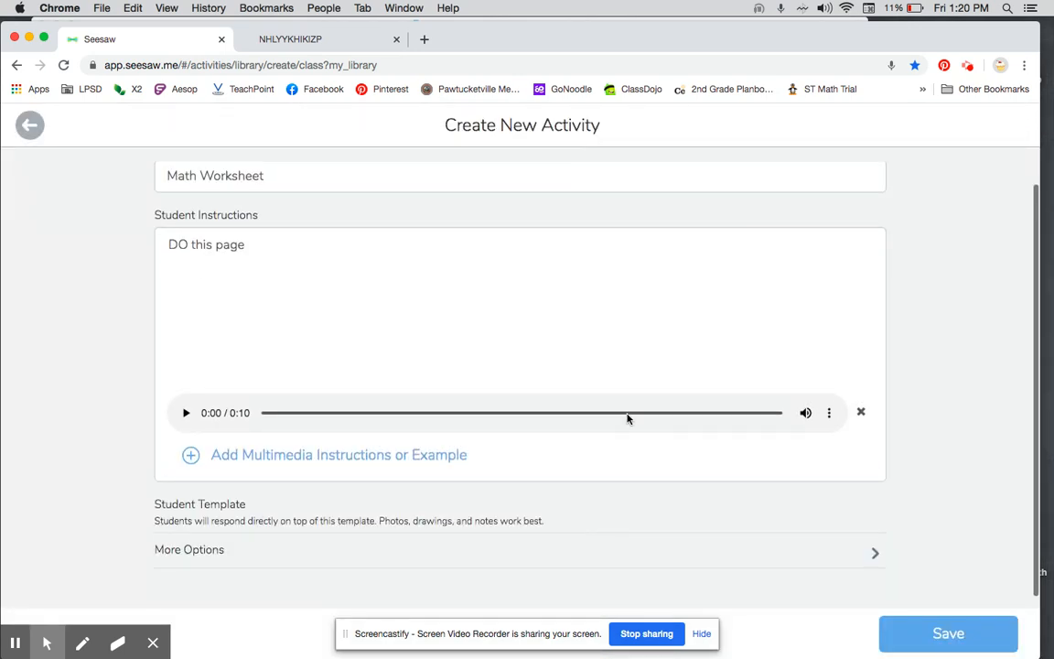
left_click(970, 631)
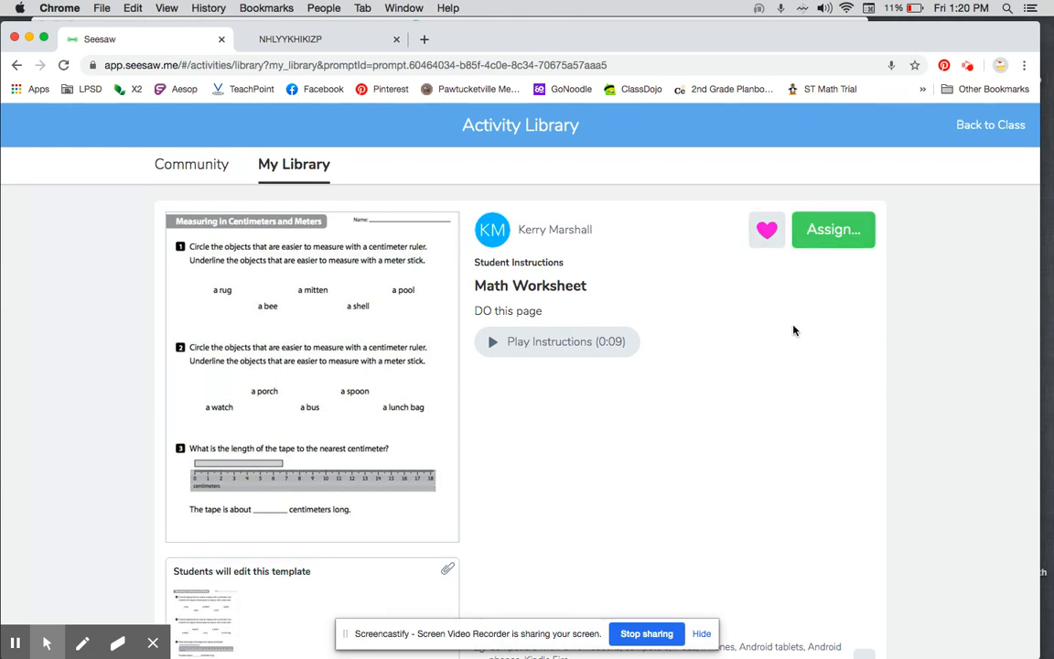
left_click(824, 241)
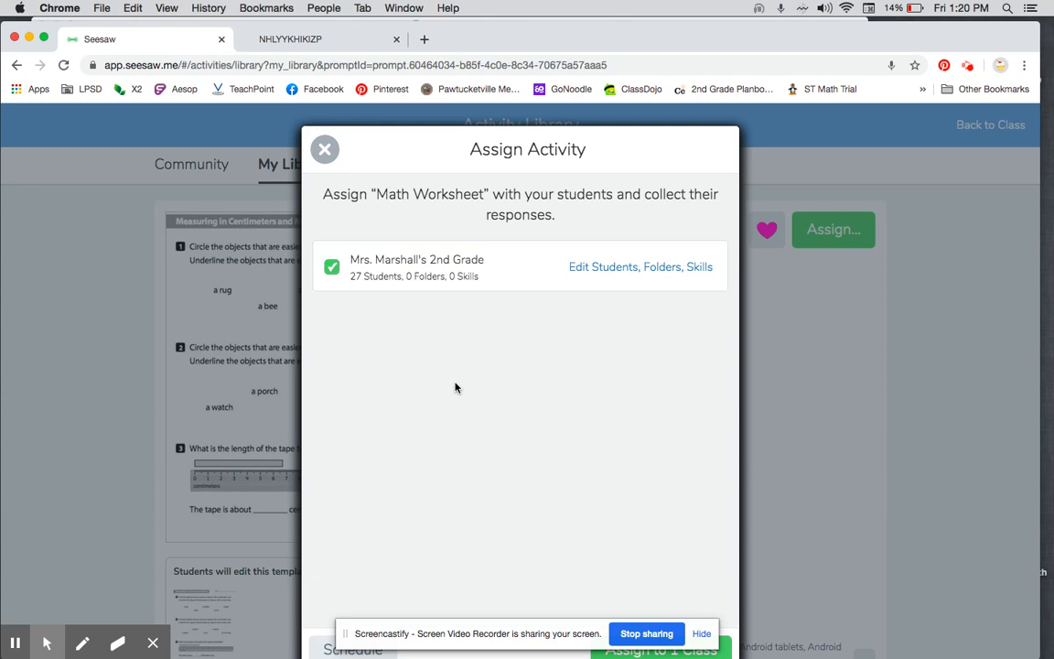
scroll(456, 388, "down", 1)
left_click(621, 606)
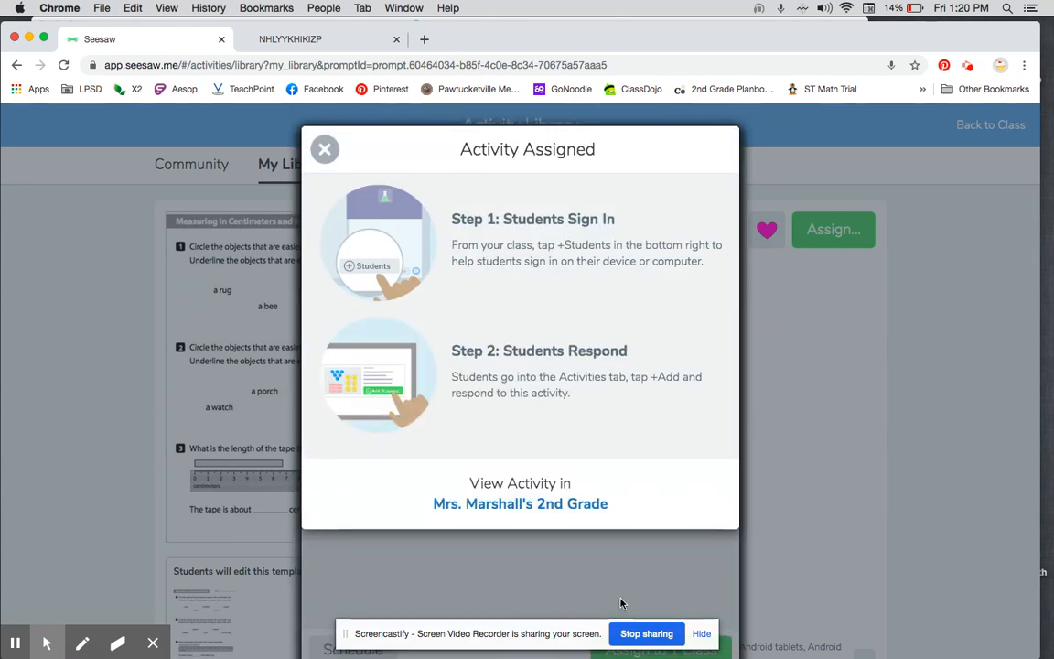
Step: Assign the Math Worksheet activity to the 2nd Grade class again and view it in the class's activities
left_click(325, 149)
left_click(323, 152)
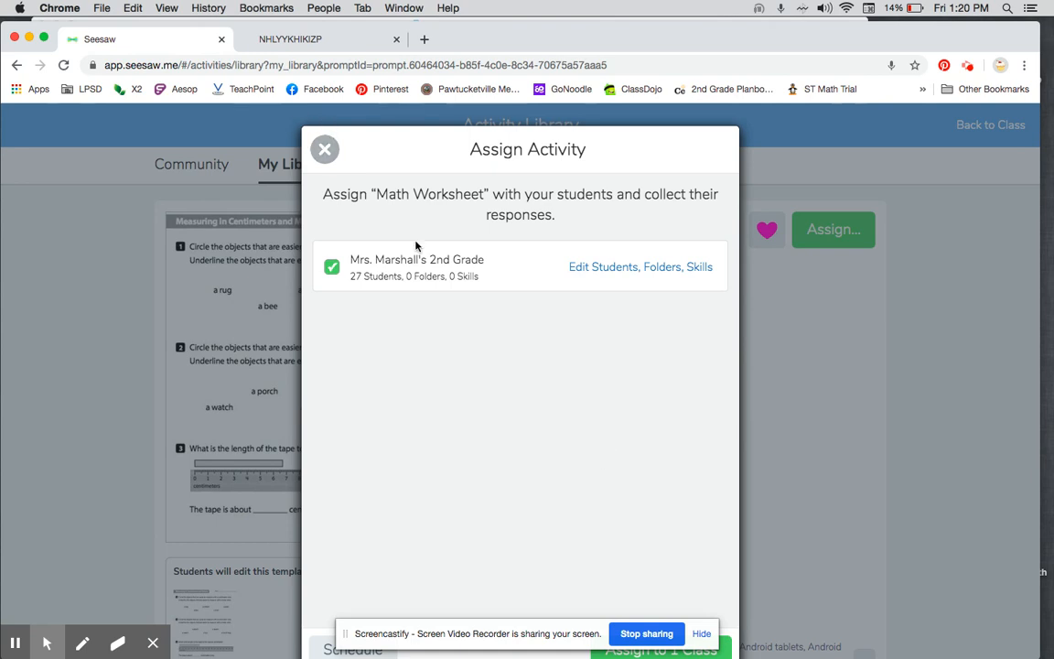
left_click(725, 648)
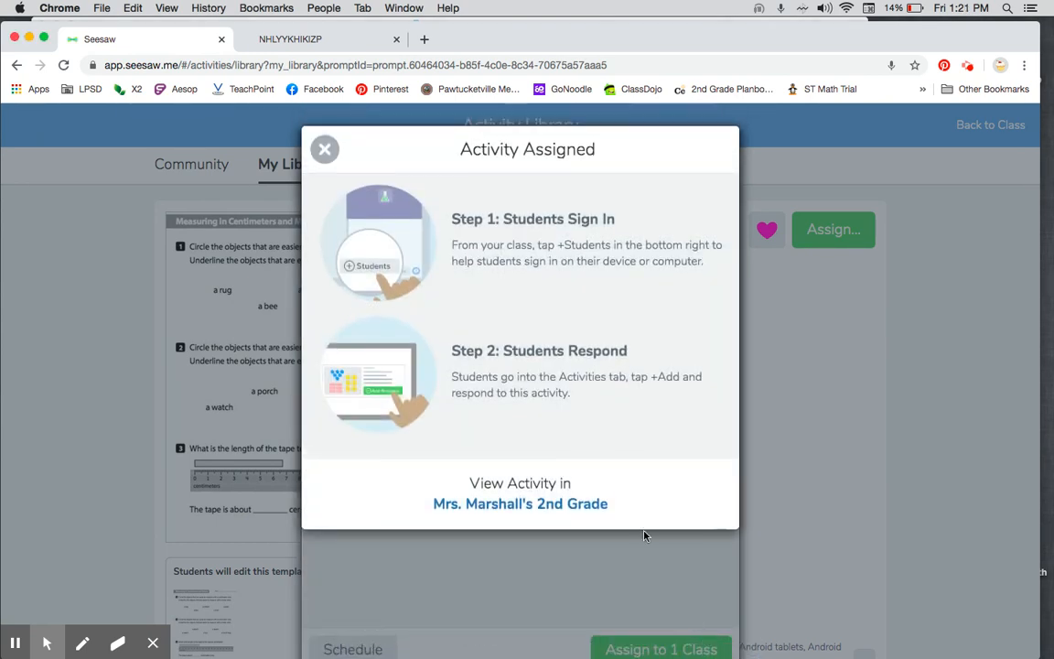
left_click(537, 505)
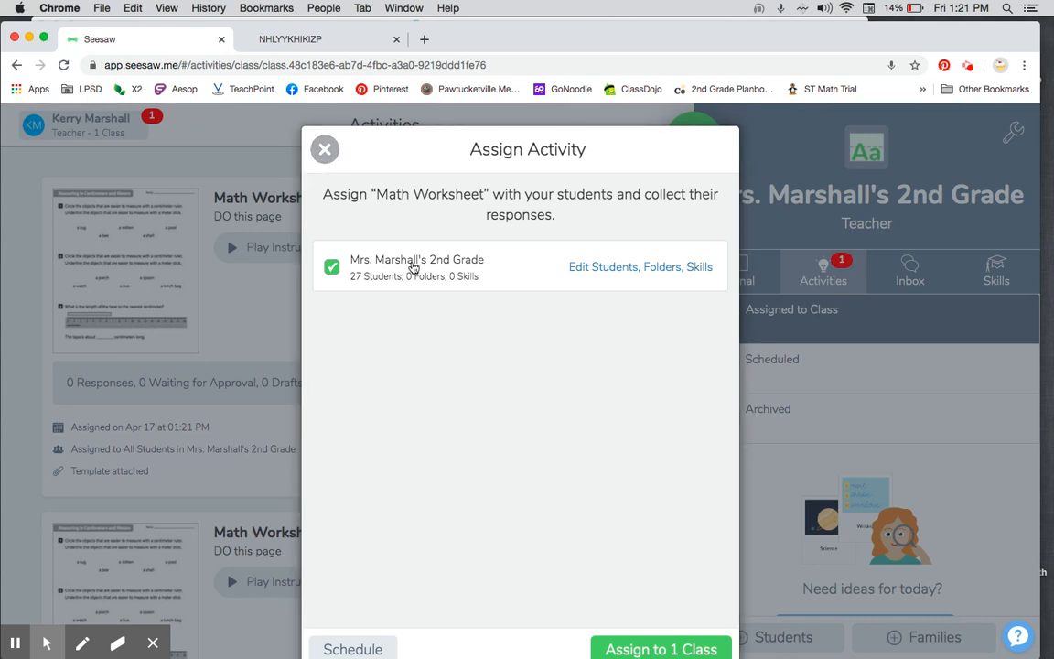
scroll(440, 452, "down", 1)
scroll(439, 451, "up", 1)
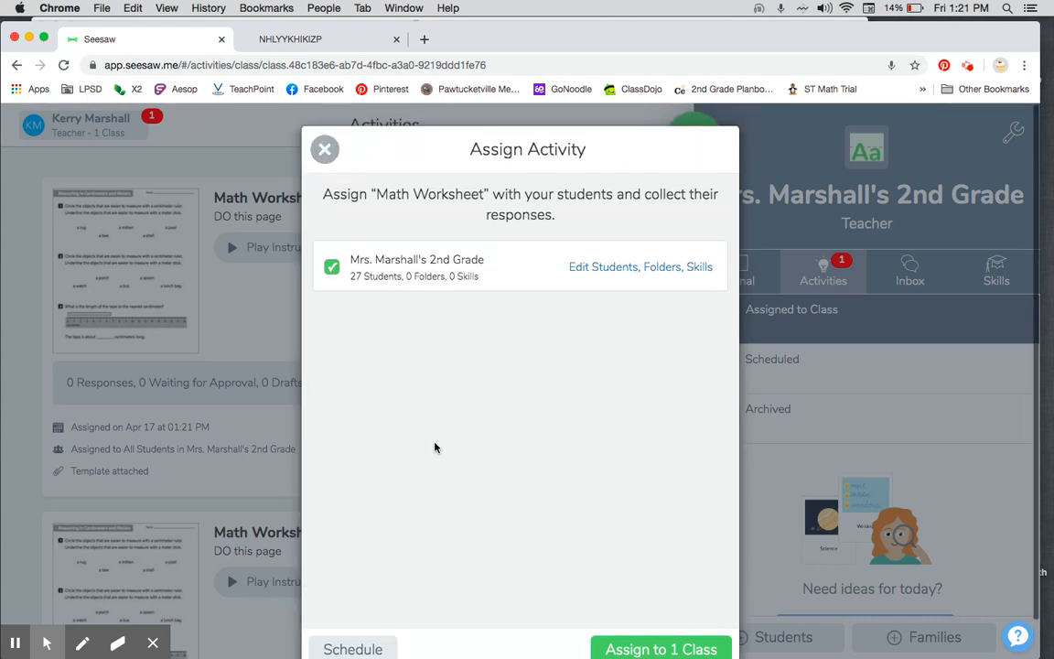
left_click(326, 150)
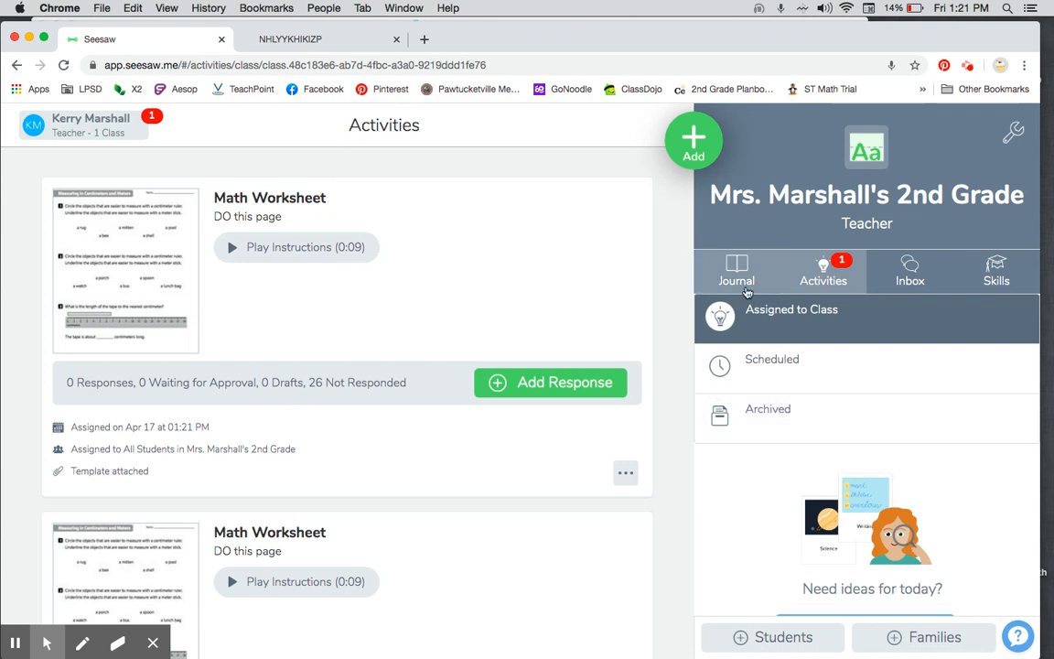
Step: Look over the activities assigned to the class and the message inbox, and return to the activities
scroll(875, 365, "down", 1)
scroll(875, 369, "up", 1)
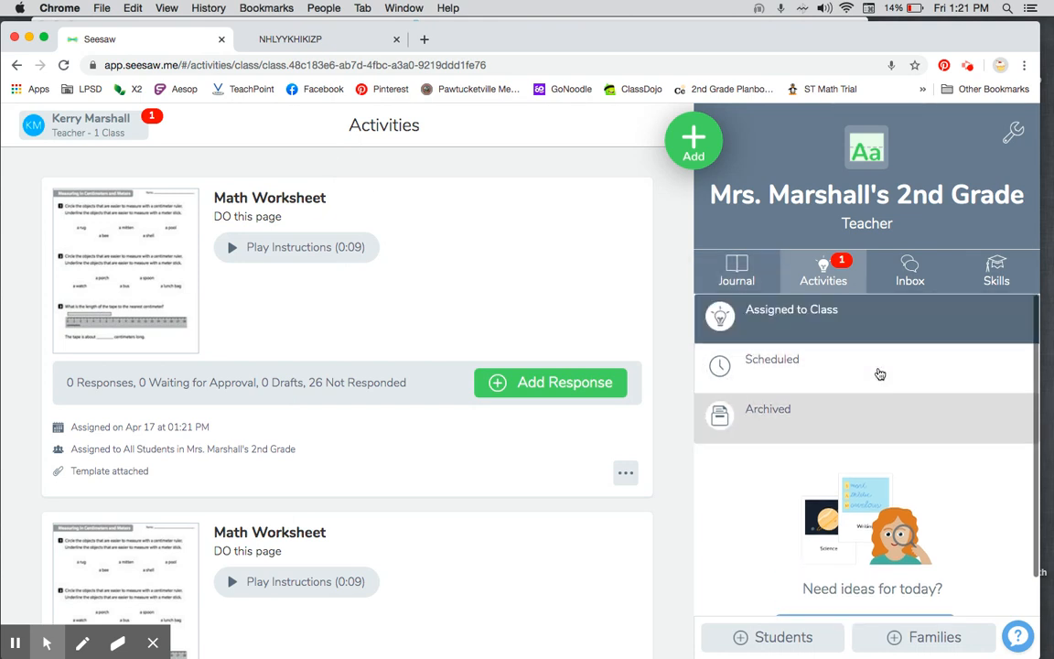
left_click(886, 274)
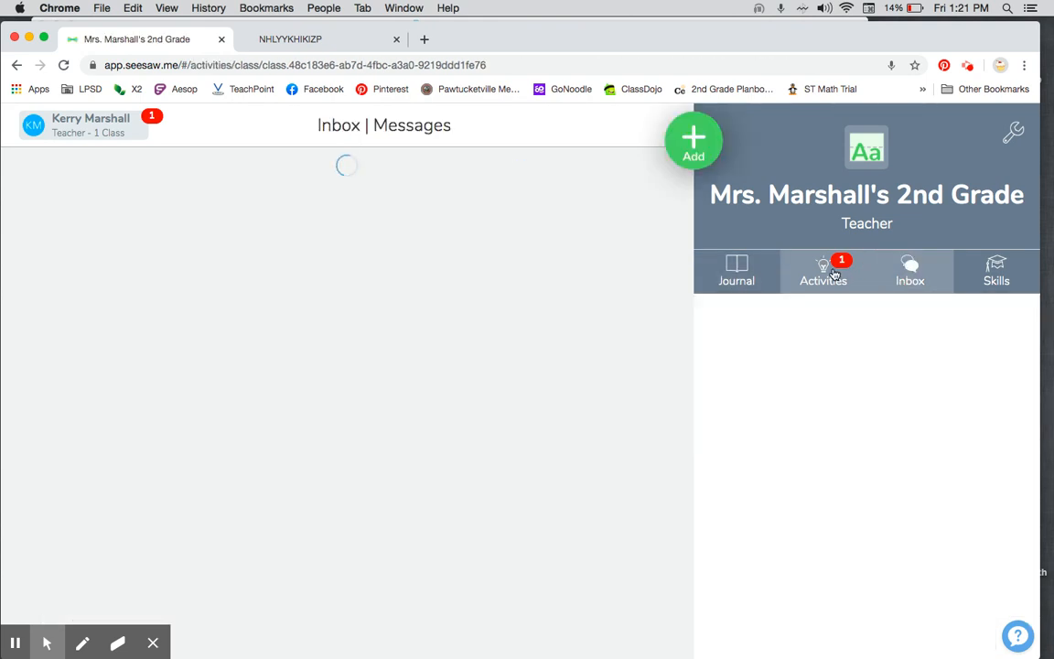
left_click(833, 274)
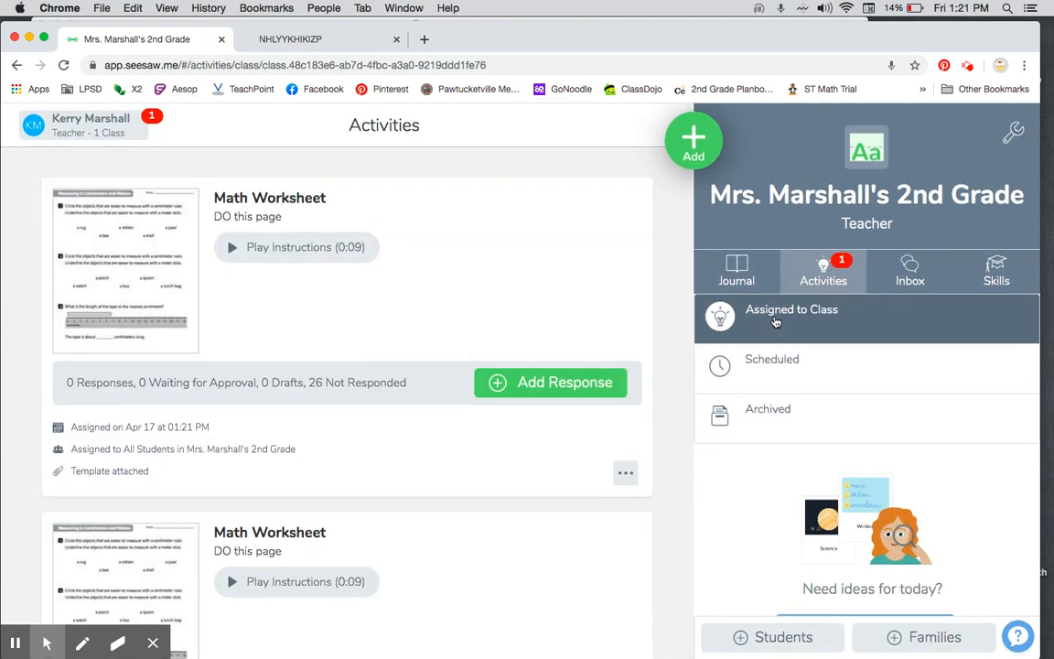
Step: Switch back to the 2nd Grade class journal and view the Sample Student's journal
left_click(91, 131)
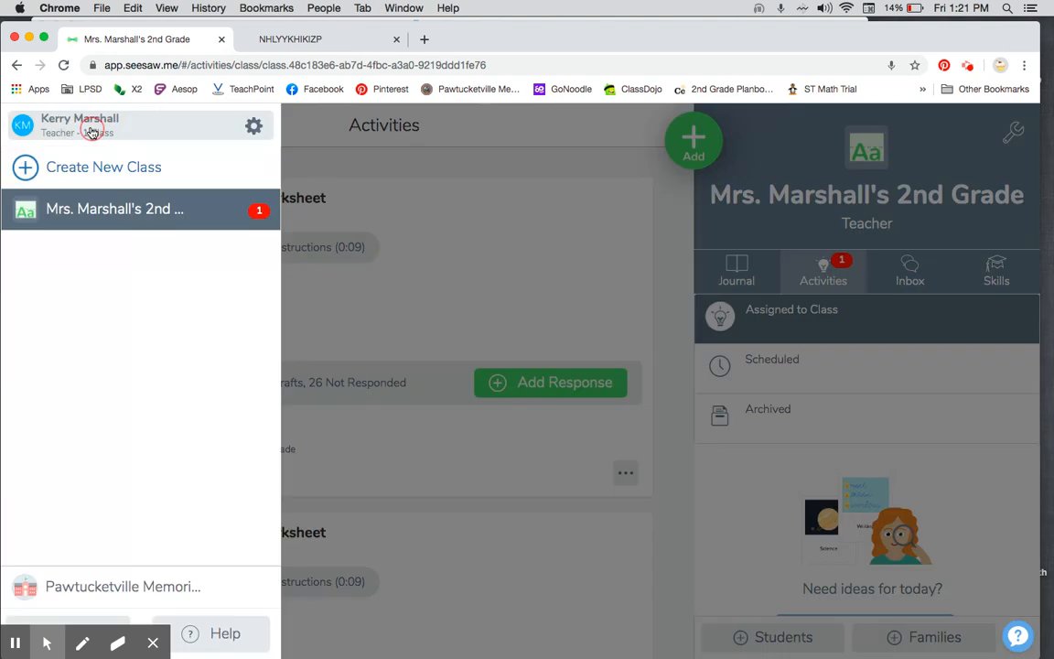
left_click(103, 213)
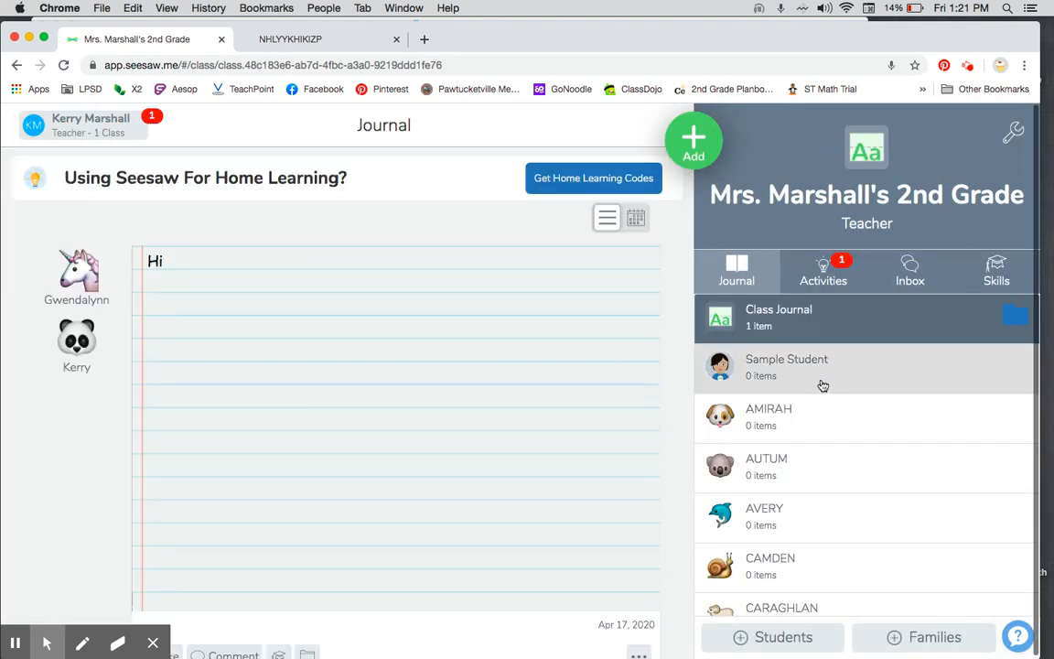
left_click(822, 385)
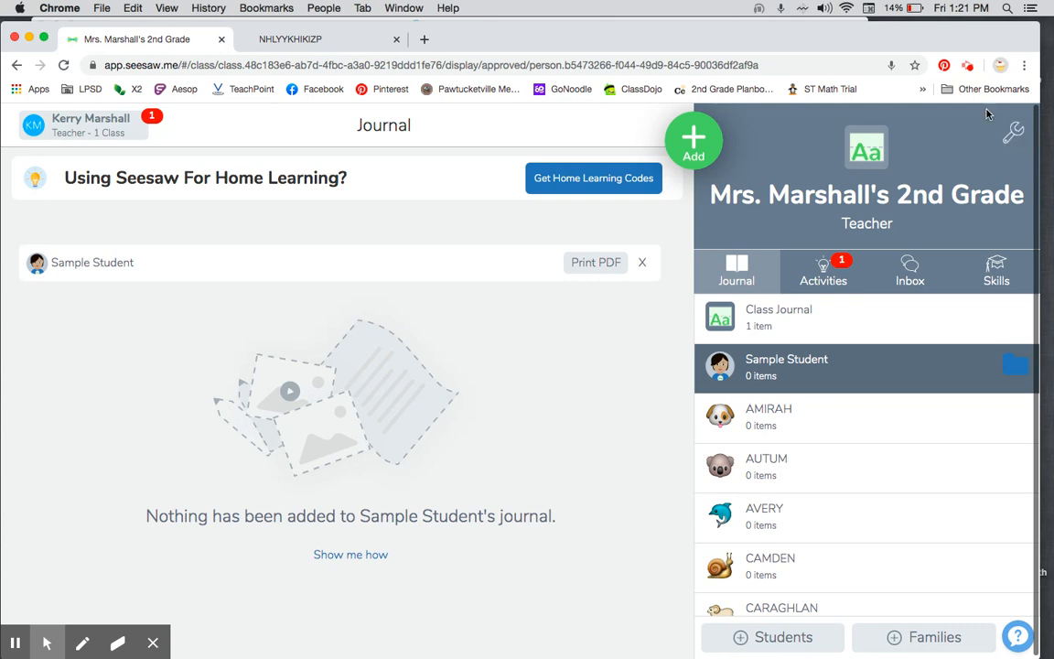
left_click(968, 65)
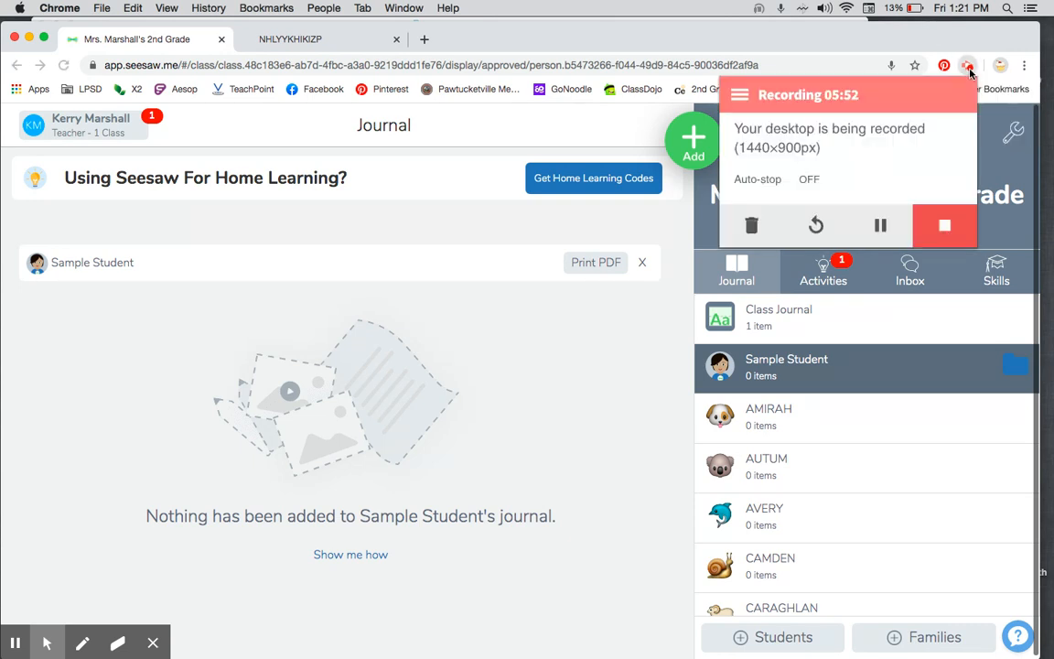
left_click(880, 225)
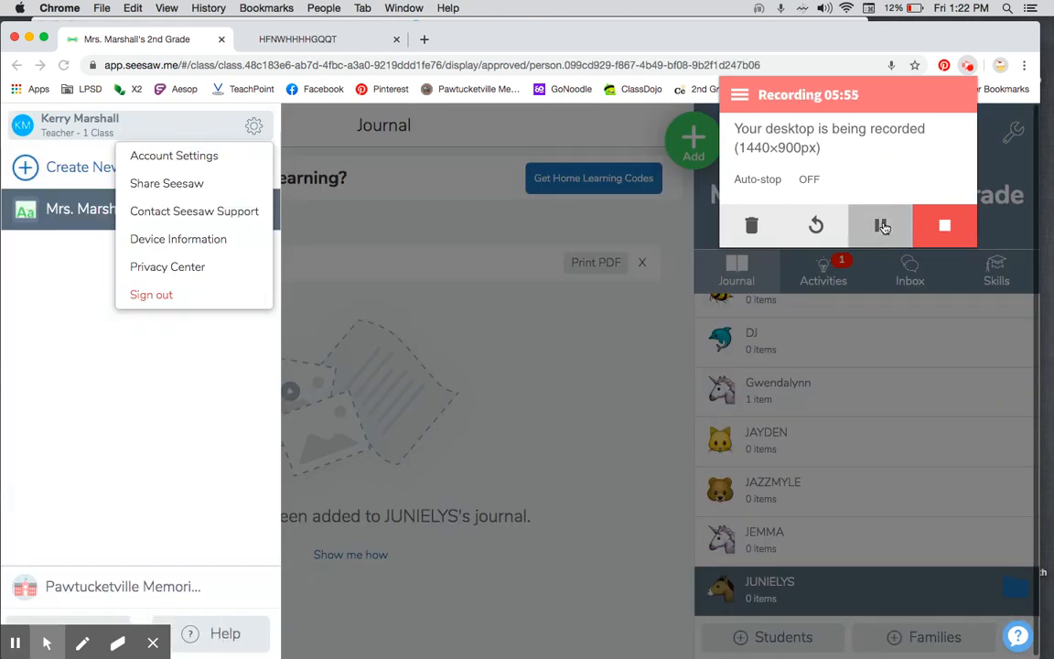
Step: Sign out of the teacher account and sign in as a student by pasting the student's home learning text code
left_click(151, 297)
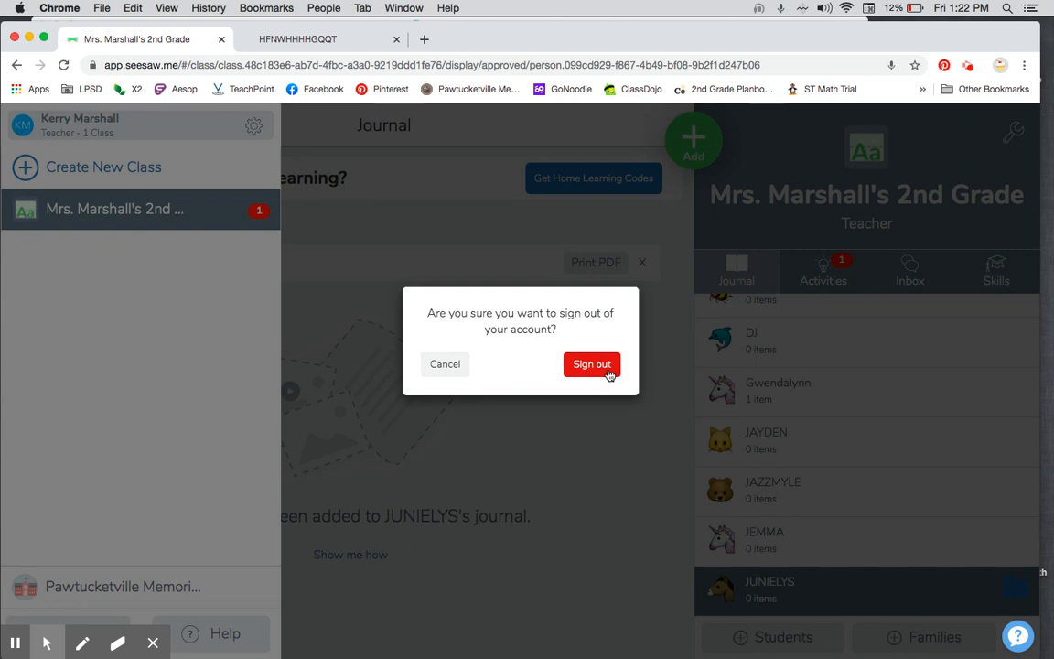
left_click(610, 377)
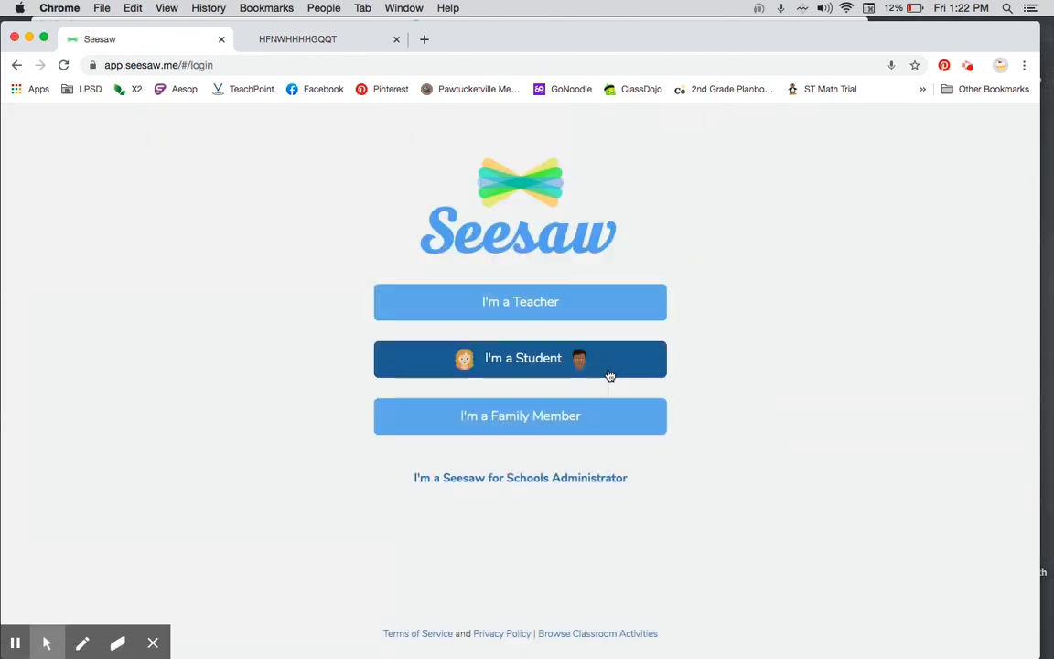
left_click(501, 360)
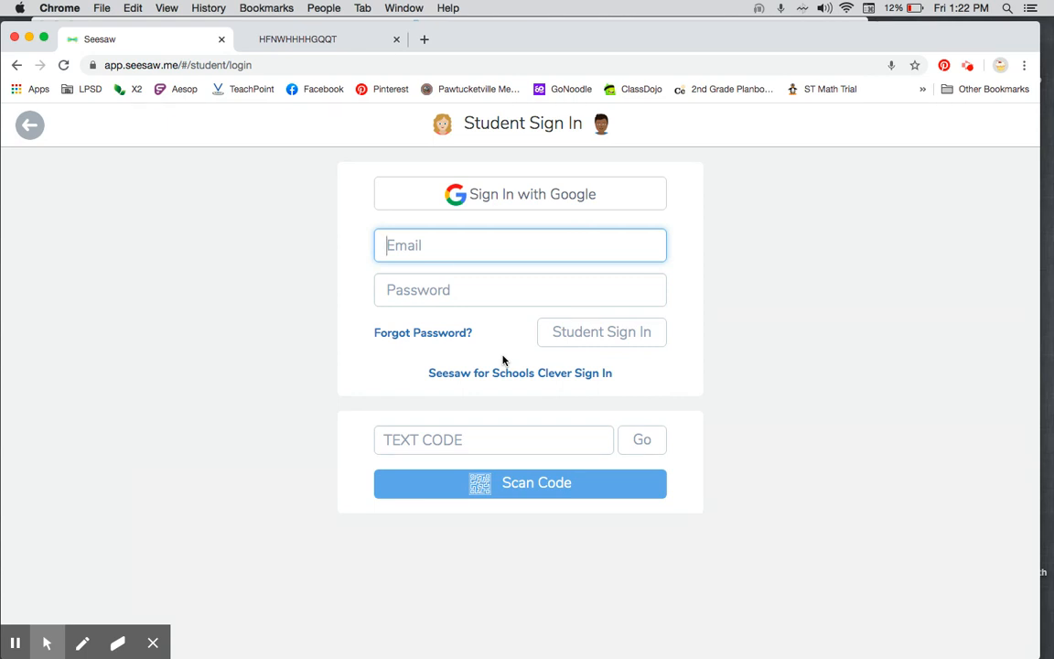
left_click(492, 439)
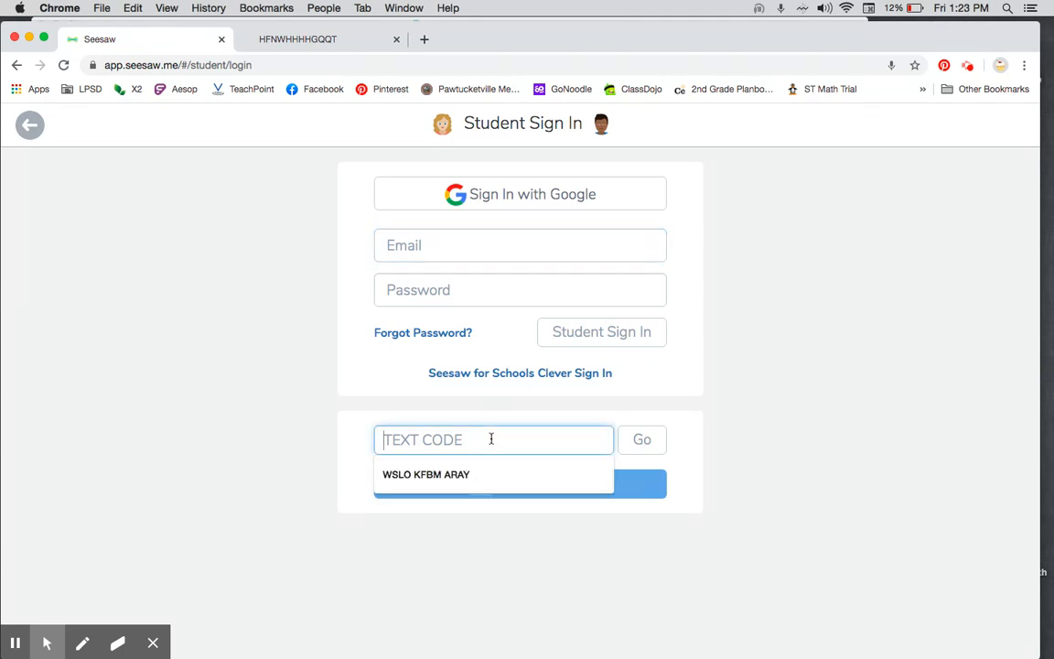
left_click(646, 442)
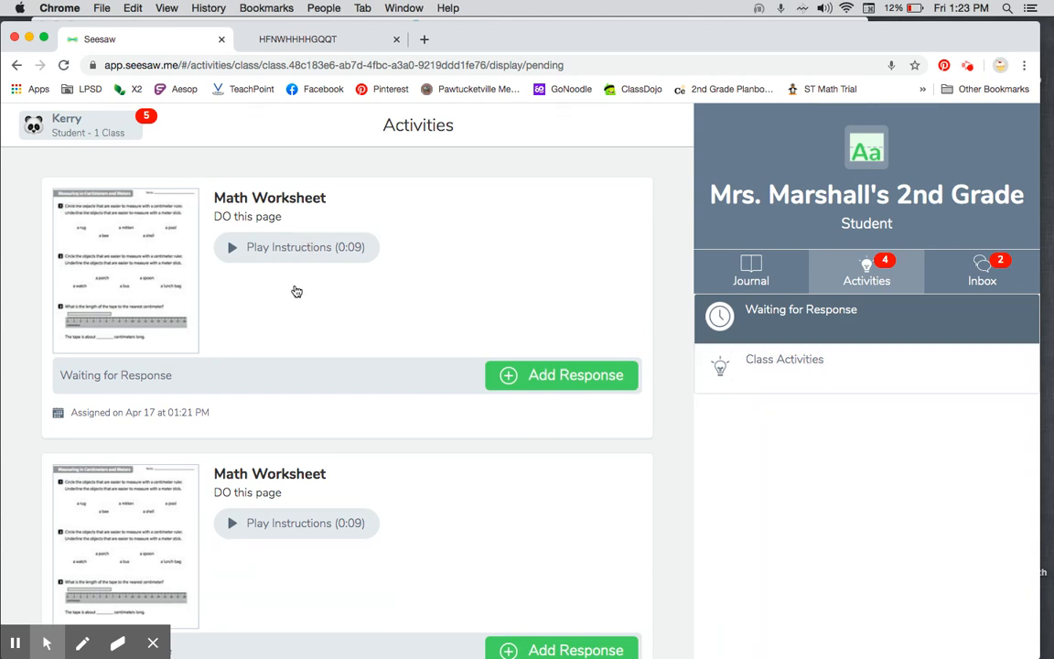
Step: Start a response to the Math Worksheet activity, circle "a mitten" in blue and highlight around "a pool" in yellow
left_click(546, 373)
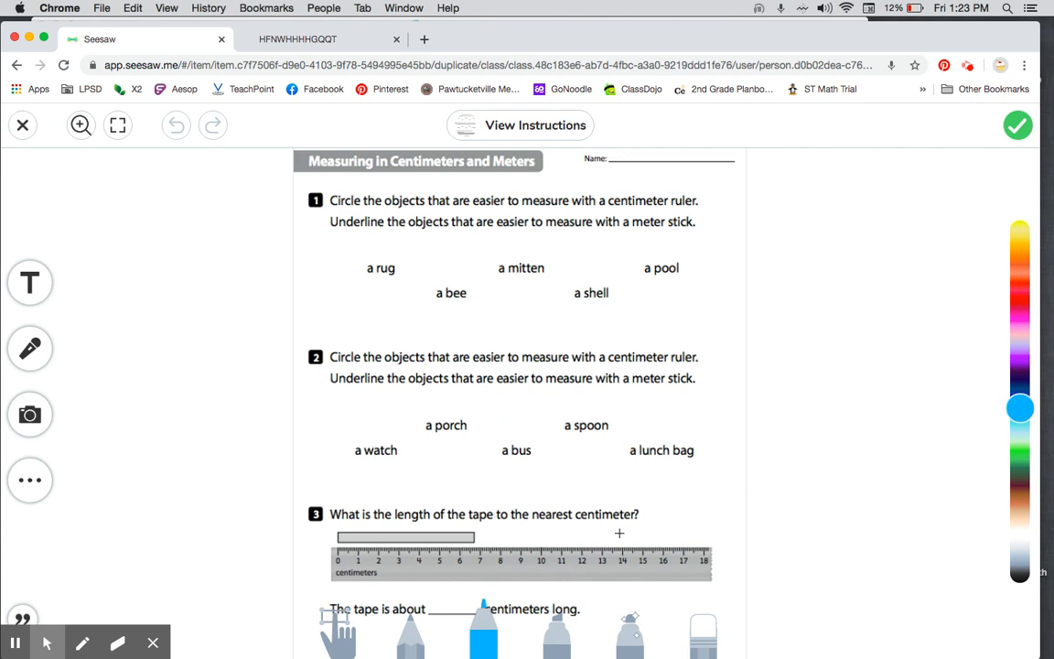
mouse_move(552, 247)
left_mouse_down()
mouse_move(446, 273)
mouse_move(547, 223)
left_mouse_up()
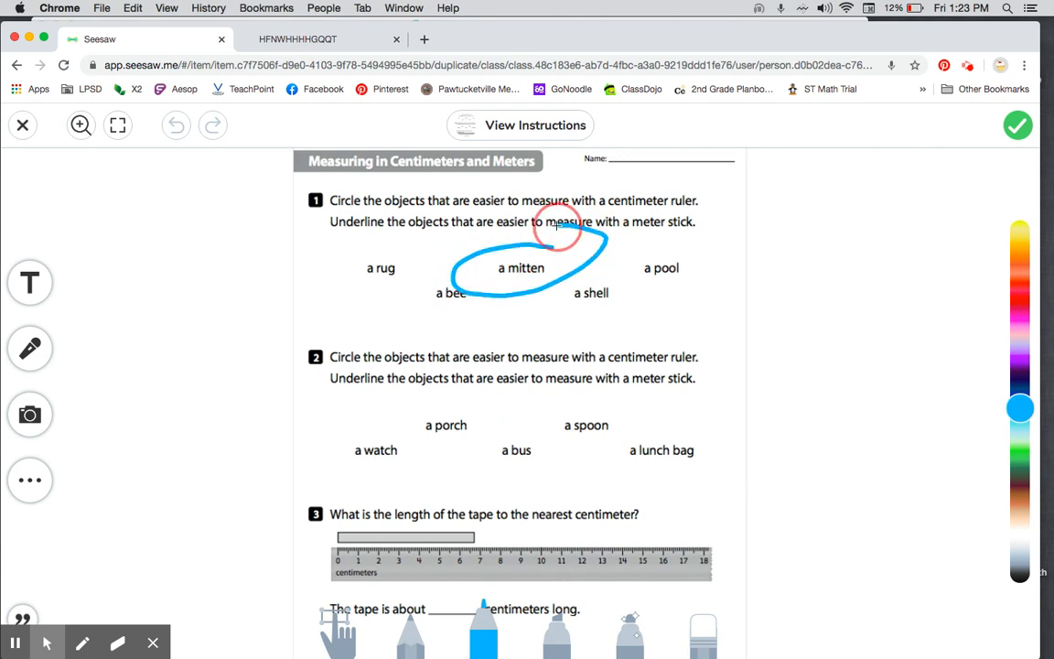
left_click(549, 631)
mouse_move(681, 249)
left_mouse_down()
mouse_move(697, 296)
mouse_move(671, 259)
mouse_move(675, 245)
left_mouse_up()
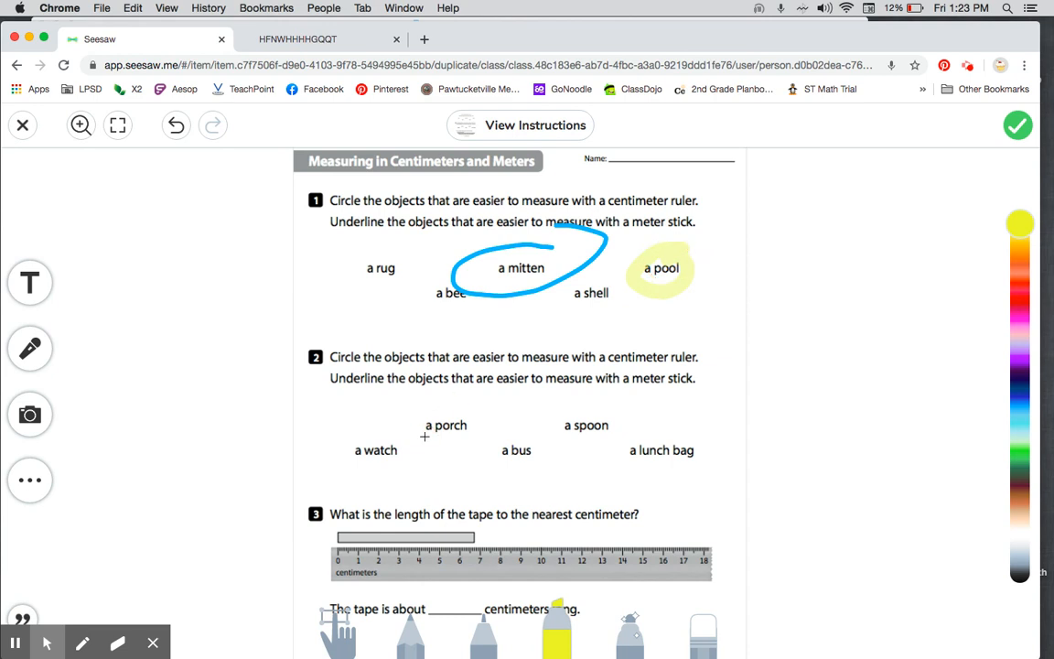
Step: Add the text label "i dont get it" in the blank area beside question 1 and submit the Math Worksheet response
left_click(27, 291)
type("i dont get it")
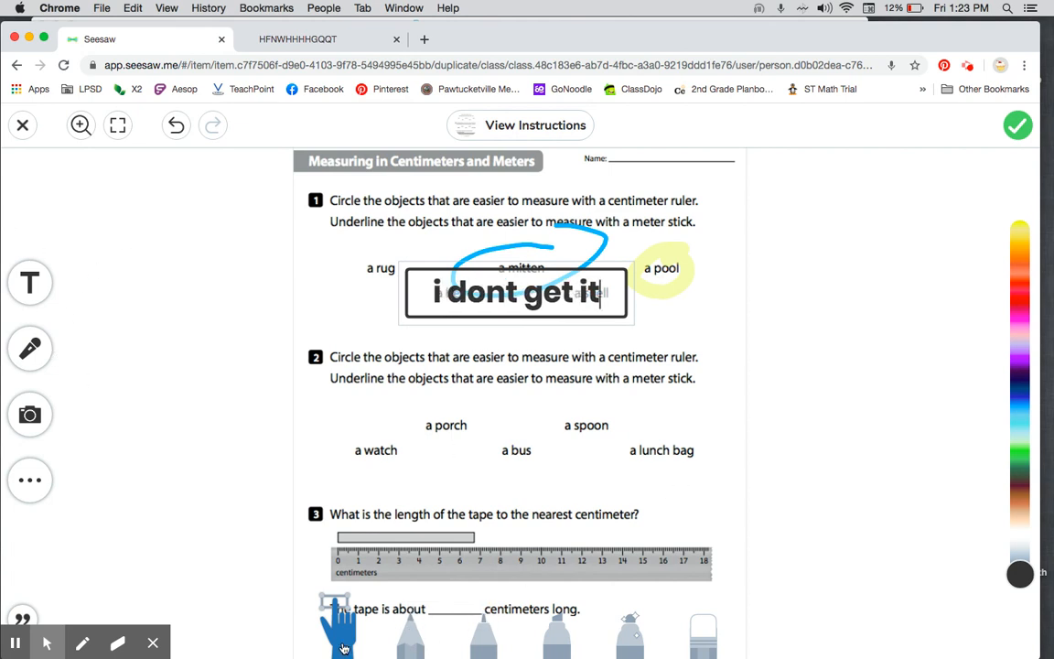
left_click(464, 302)
left_click_drag(458, 303, 133, 235)
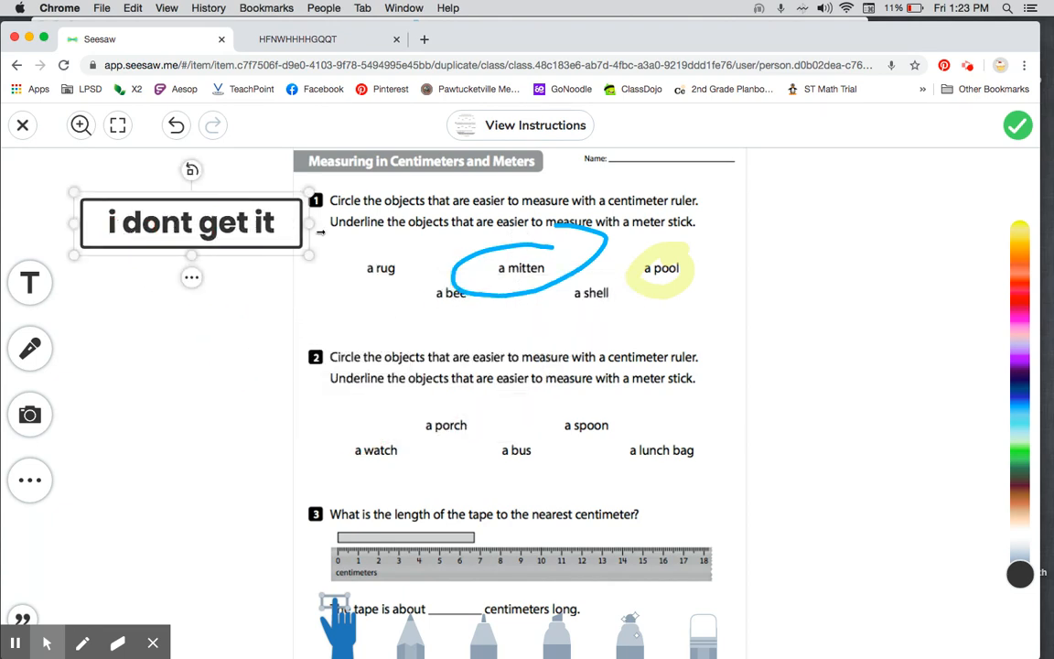
left_click(1016, 125)
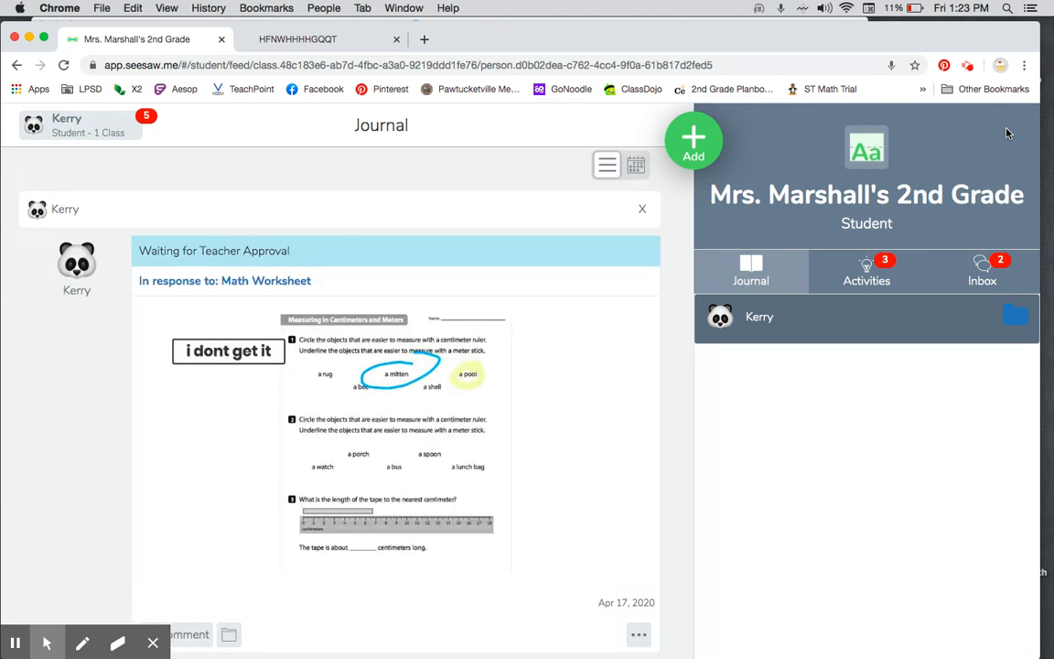
Step: Look over the student's remaining activities and view the response options for My Favorite Subject, then leave without responding
left_click(891, 285)
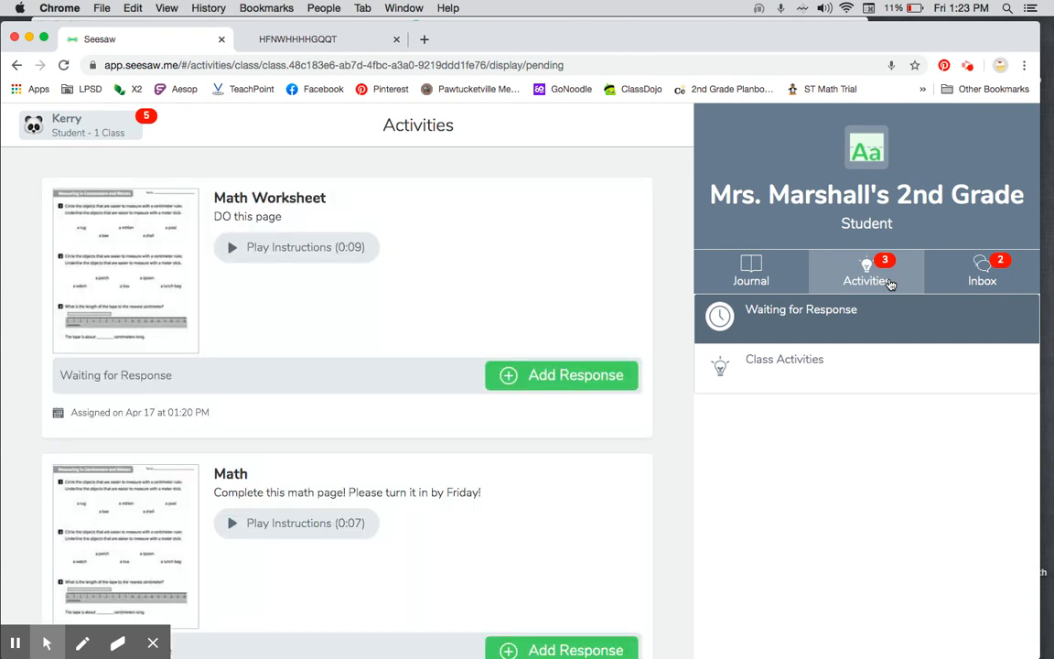
scroll(383, 404, "down", 5)
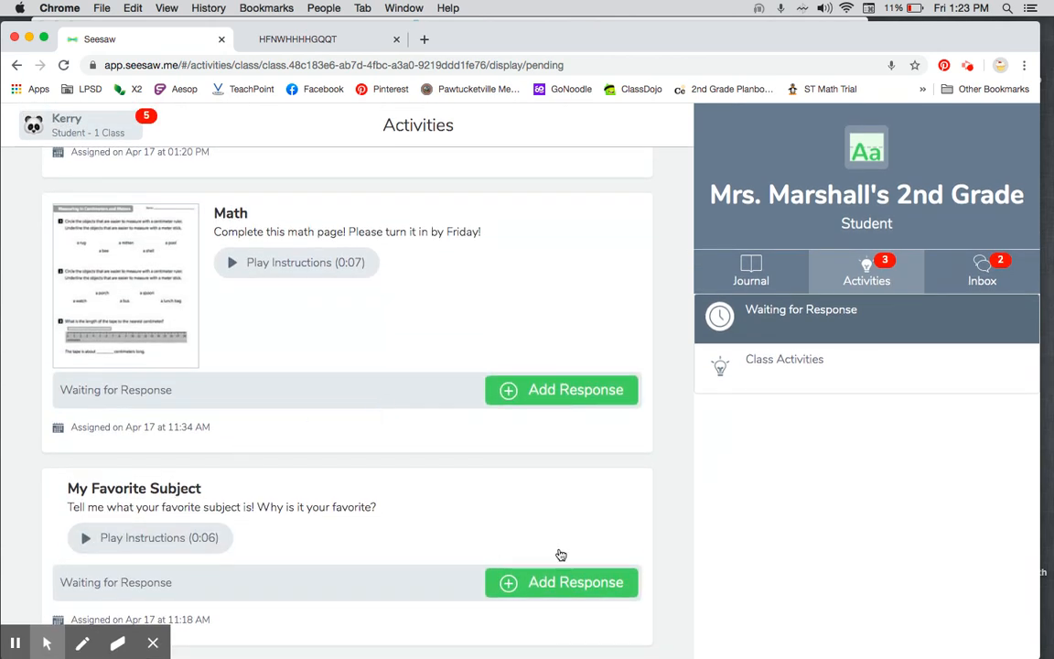
left_click(540, 582)
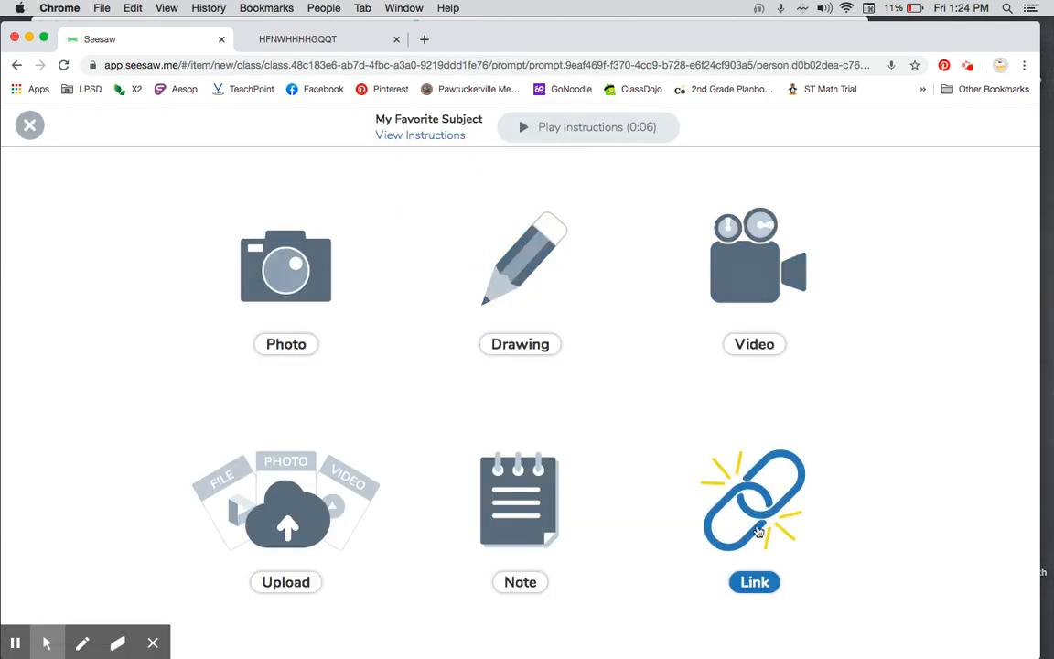
left_click(30, 125)
Step: View the student's class announcements and notifications, examine the post the teacher added to the journal and its options, and close it
left_click(1010, 272)
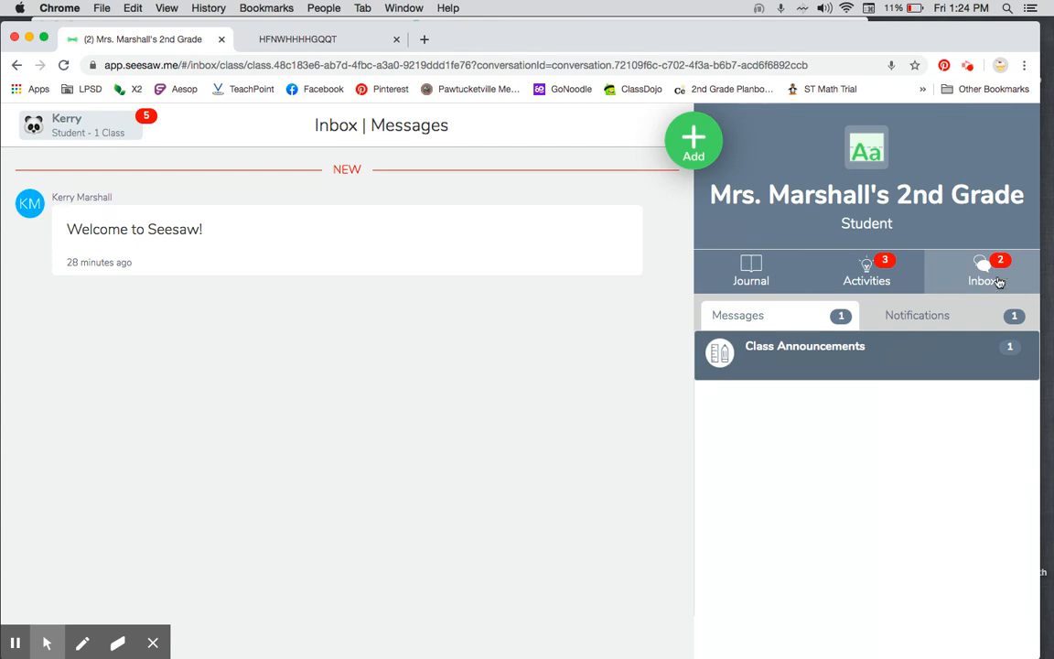
left_click(926, 327)
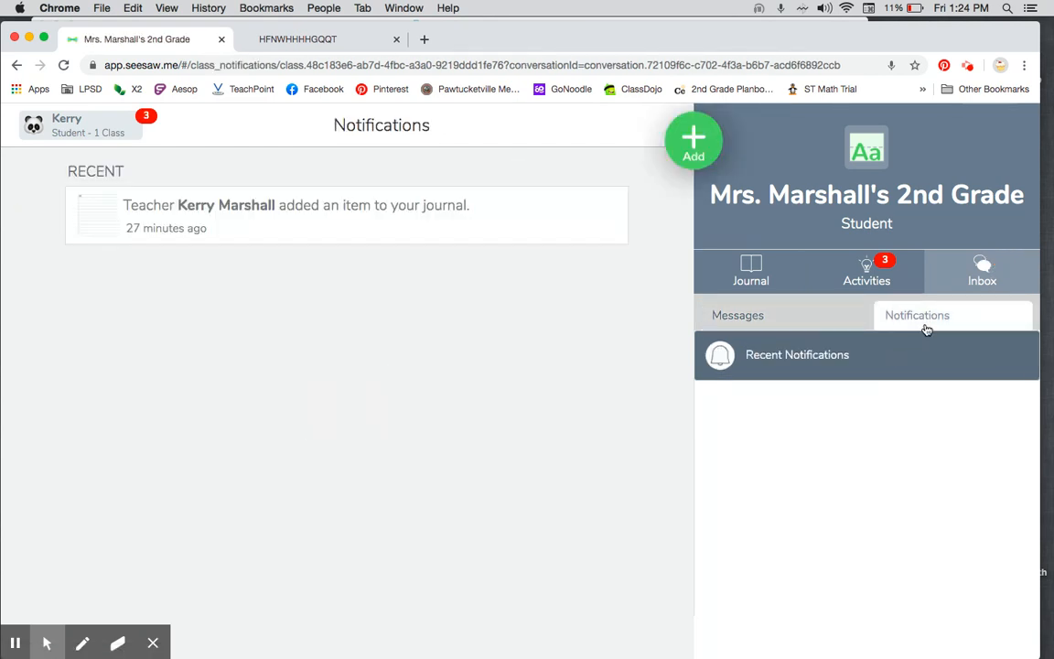
left_click(340, 211)
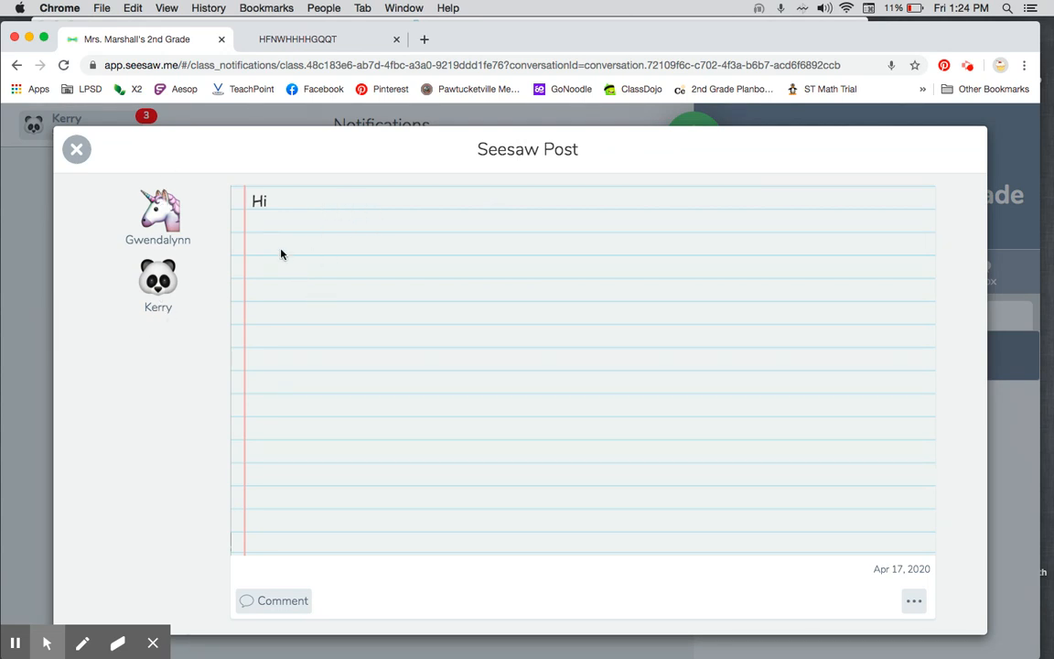
left_click(911, 604)
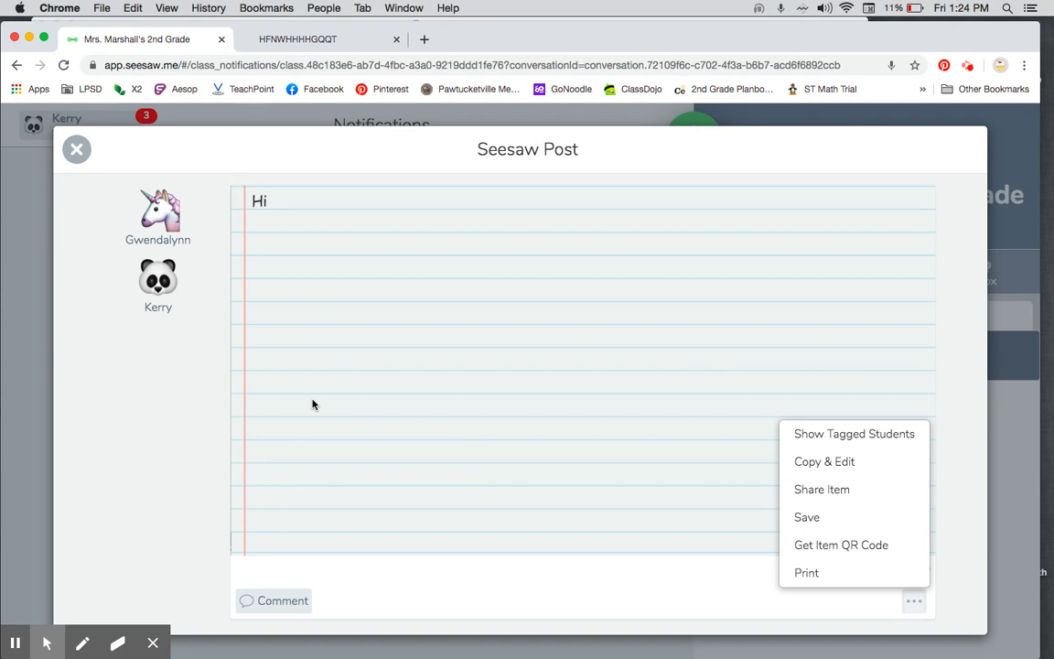
left_click(75, 149)
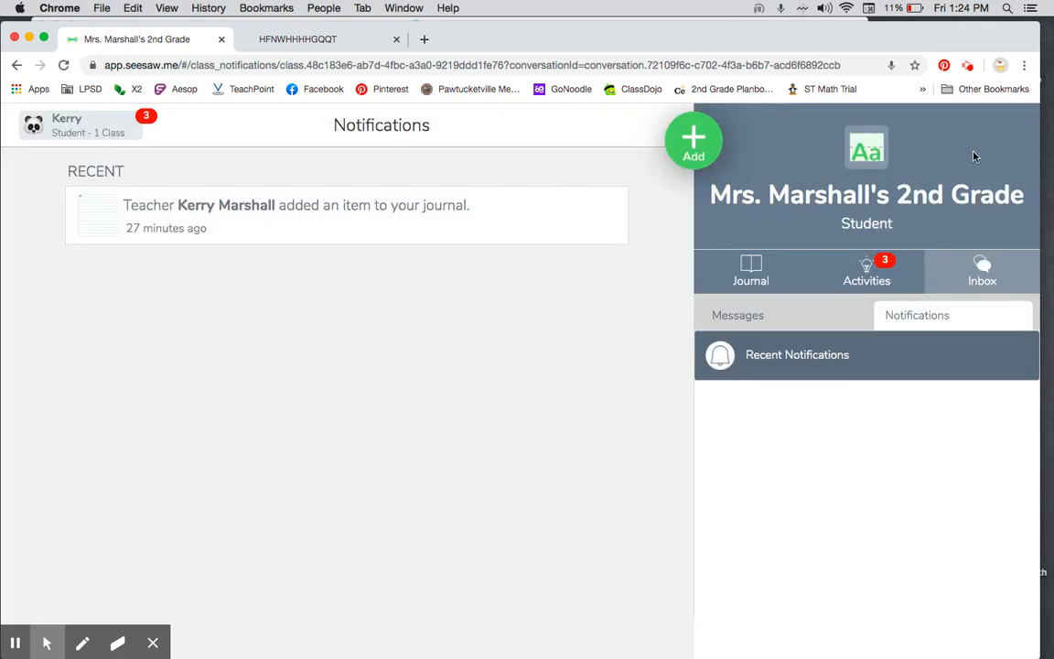
Step: Sign out of the student account
left_click(87, 130)
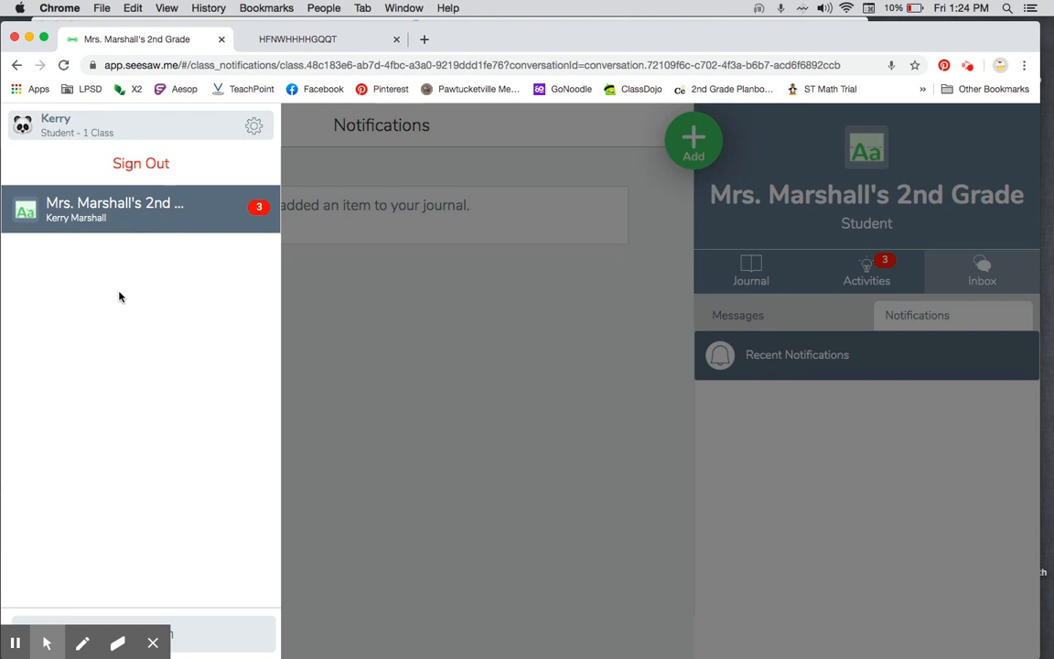
left_click(254, 125)
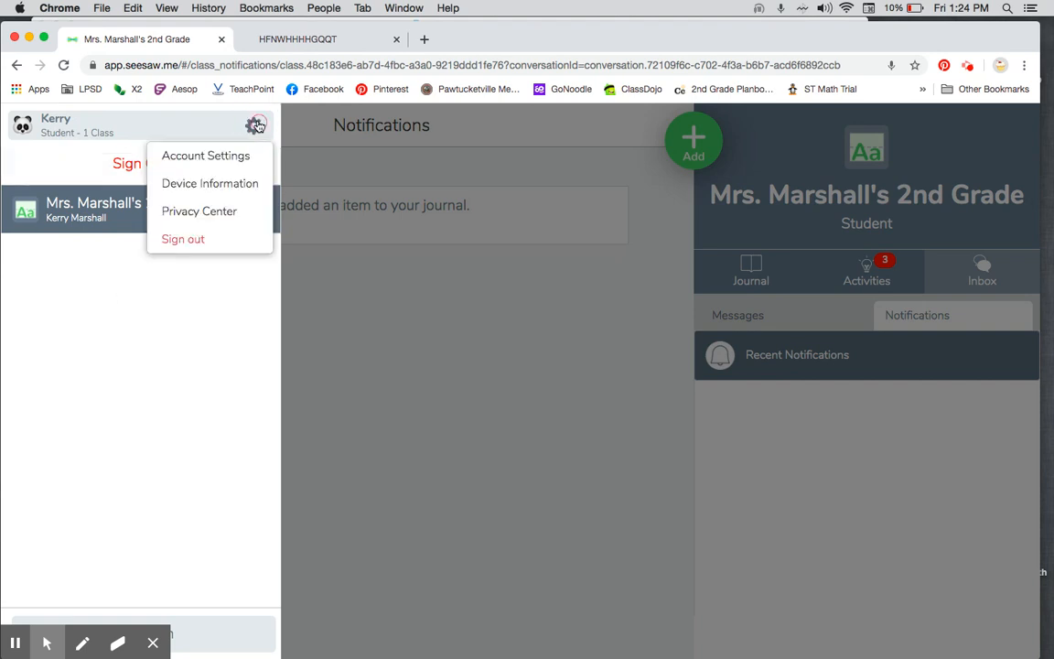
left_click(217, 245)
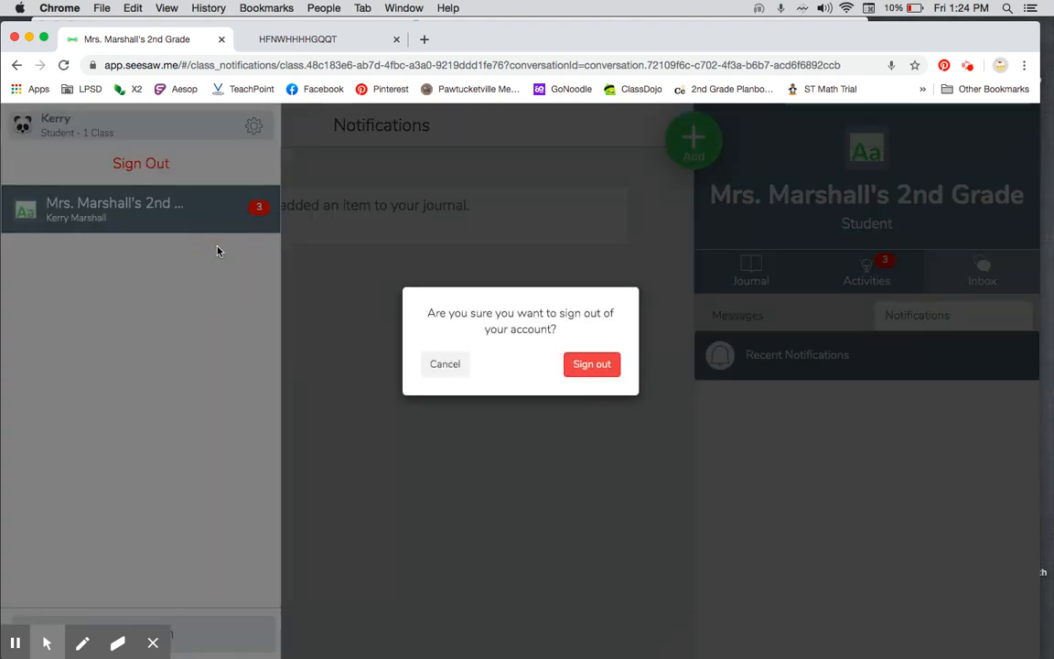
left_click(597, 366)
Step: Sign in as a teacher with the saved account e-mail and the account password
left_click(539, 311)
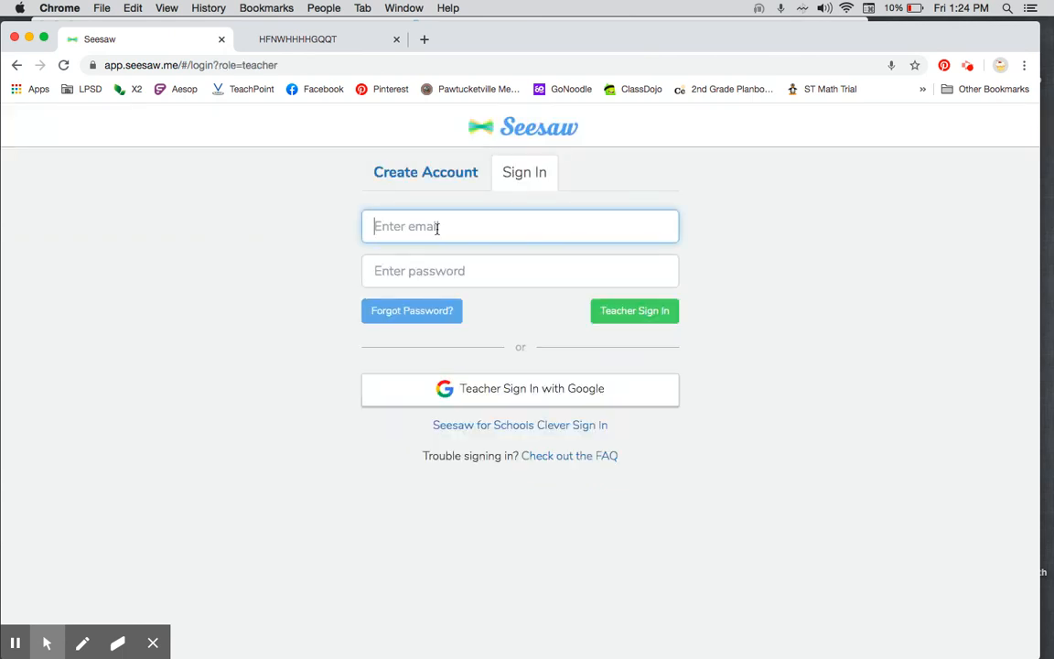
left_click(438, 227)
left_click(437, 247)
left_click(442, 282)
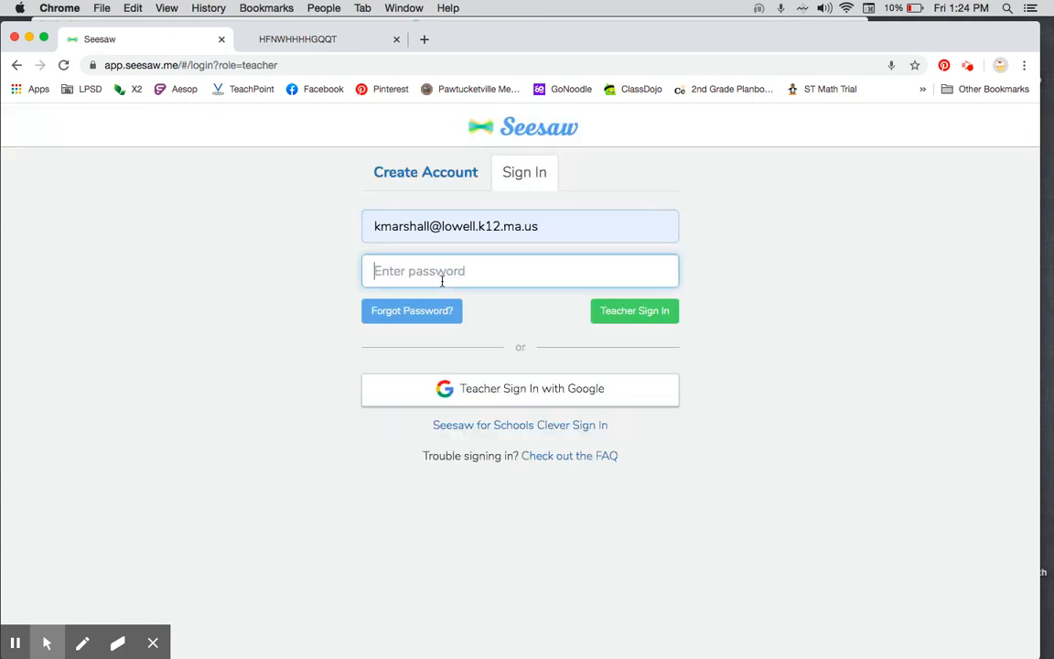
type("••••••••••••")
key("Return")
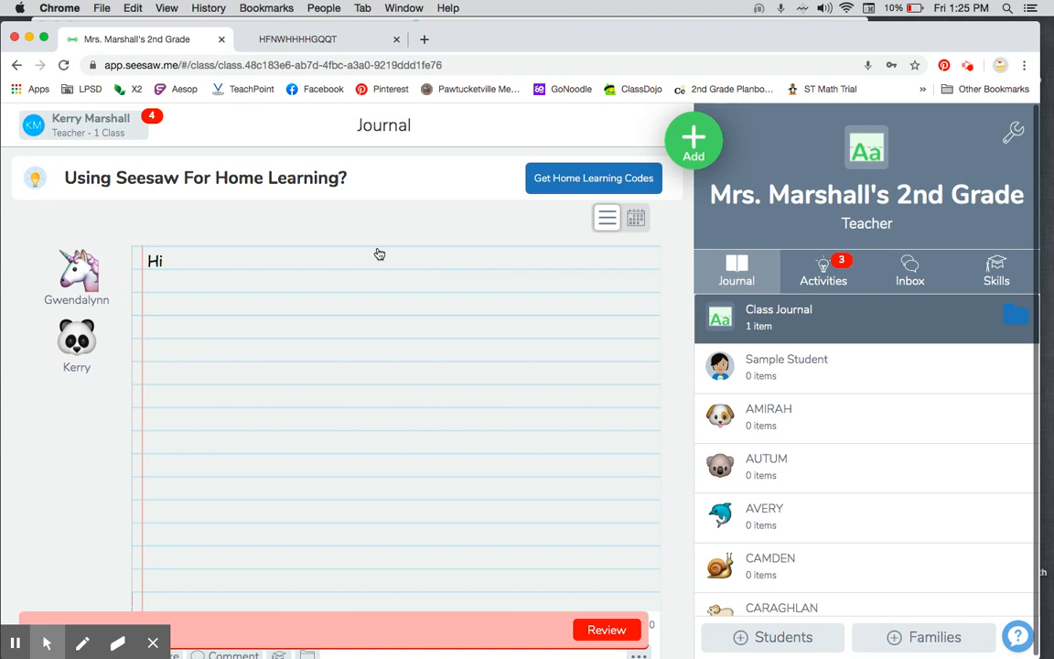
Step: Find the Math Worksheet response waiting for approval among the class activities and open that activity for review
left_click(824, 274)
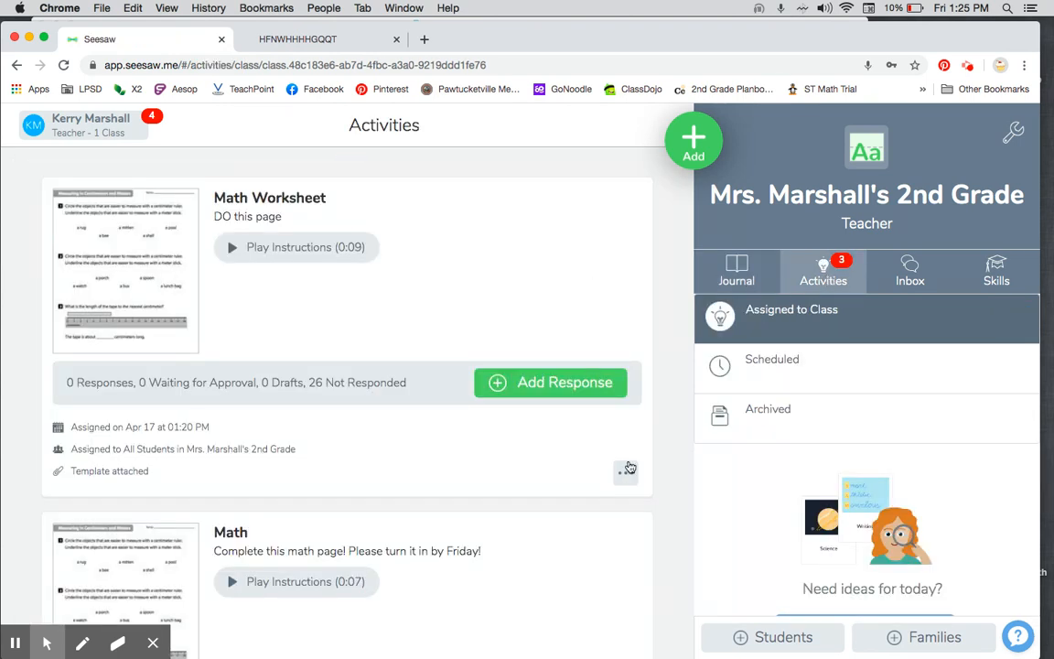
scroll(626, 467, "down", 6)
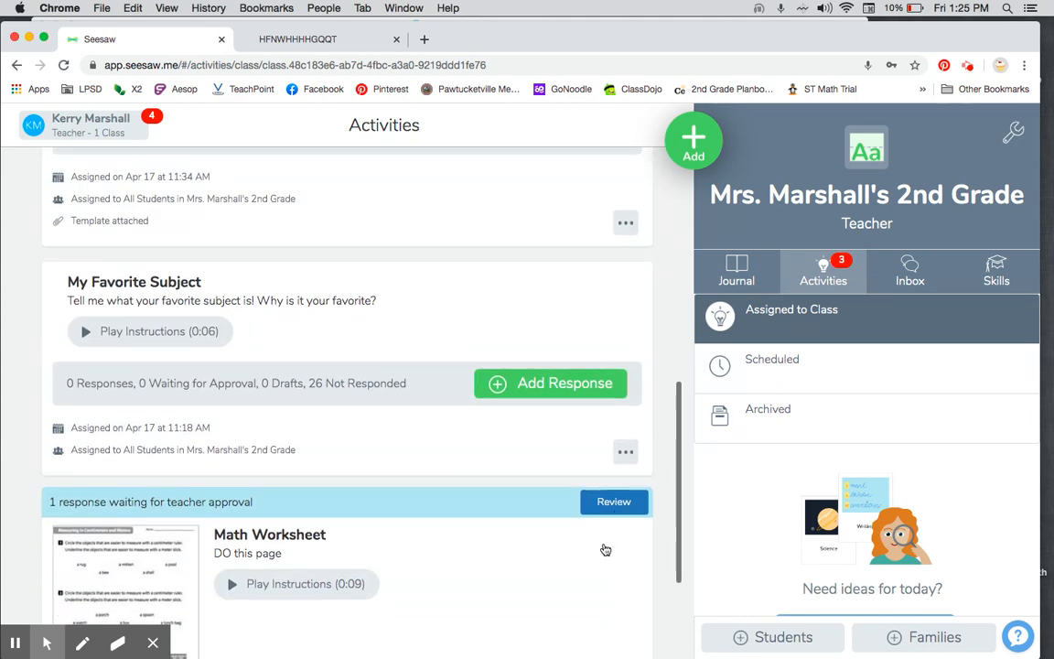
scroll(594, 562, "down", 2)
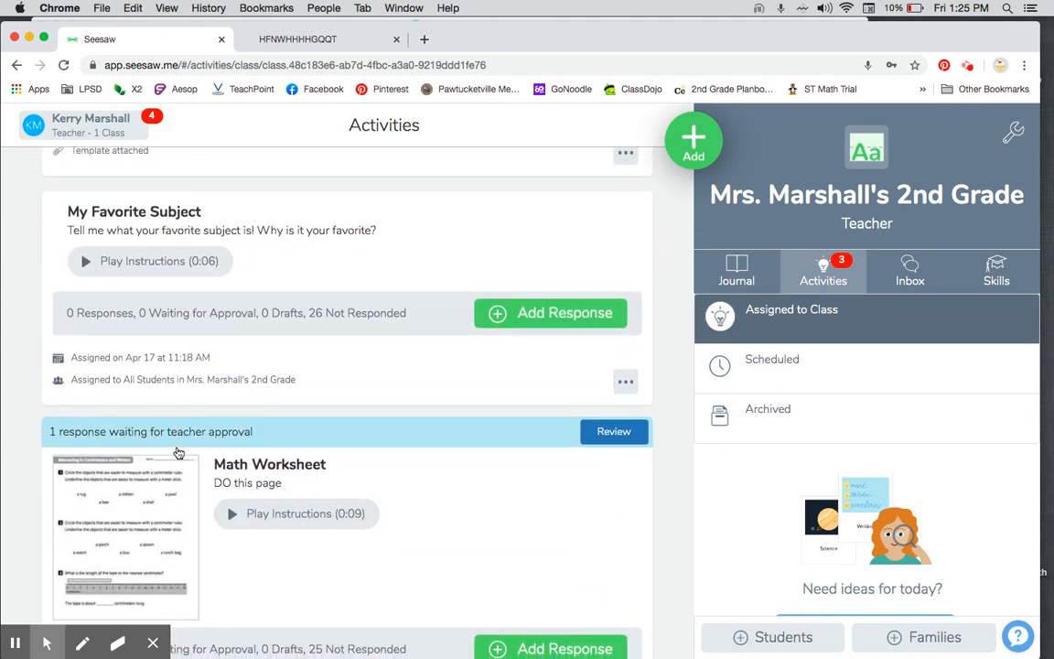
scroll(446, 498, "down", 2)
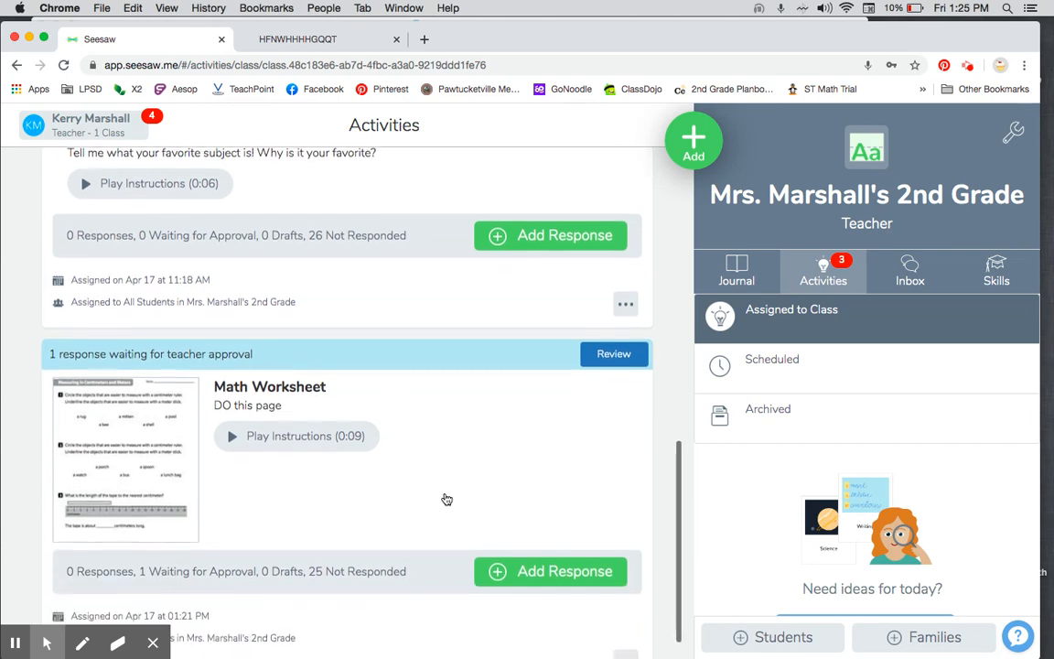
left_click(613, 354)
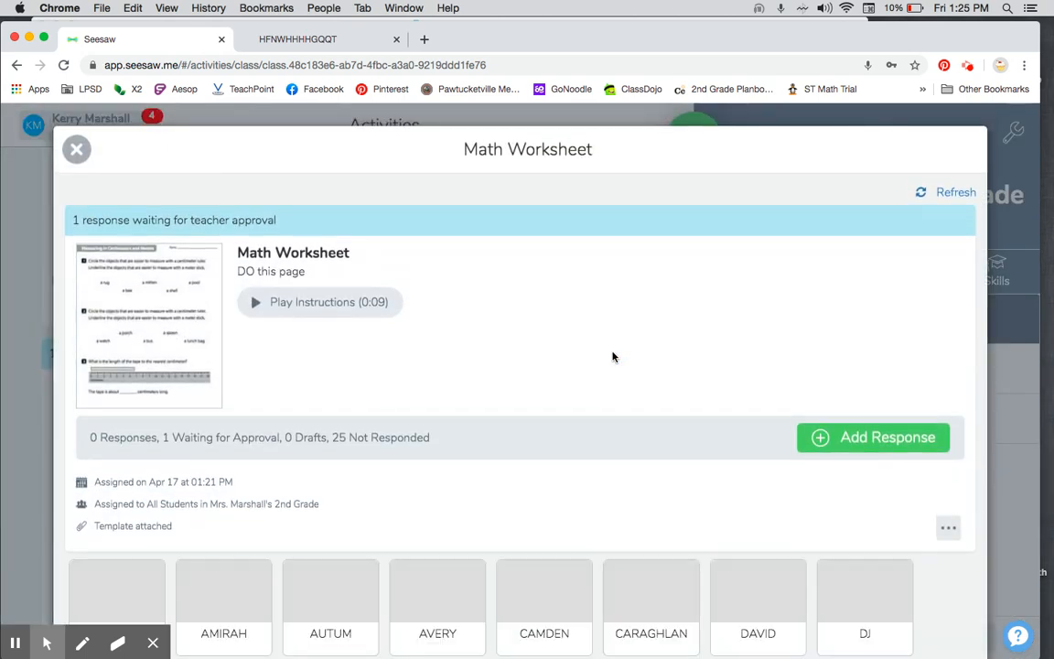
Step: Open the student's submitted Math Worksheet response for review and view the comment field without adding a comment
scroll(613, 357, "down", 5)
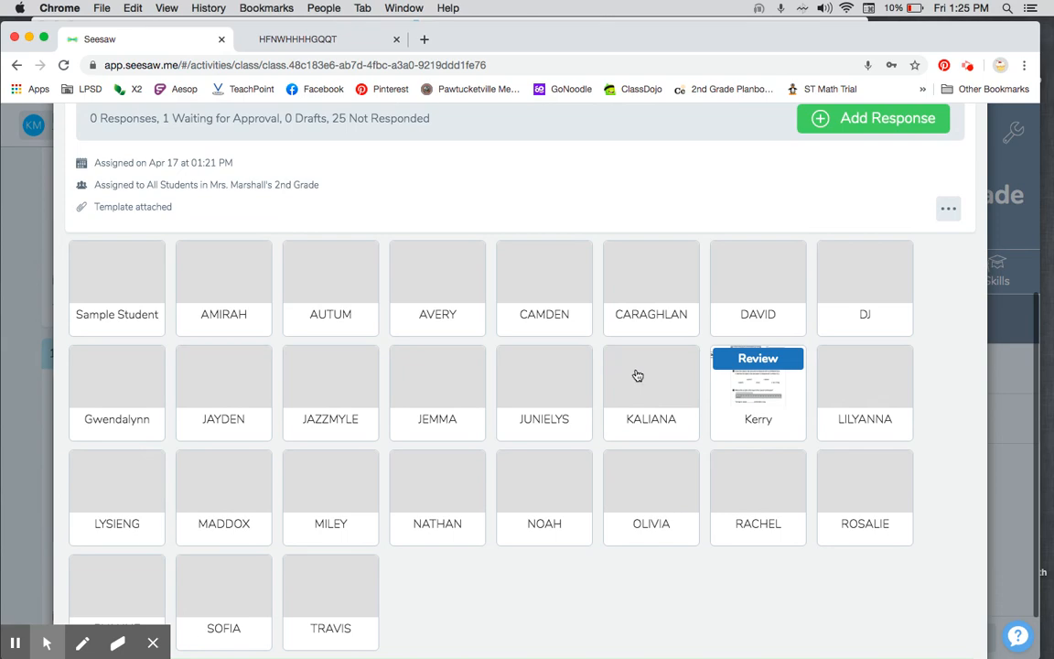
left_click(756, 378)
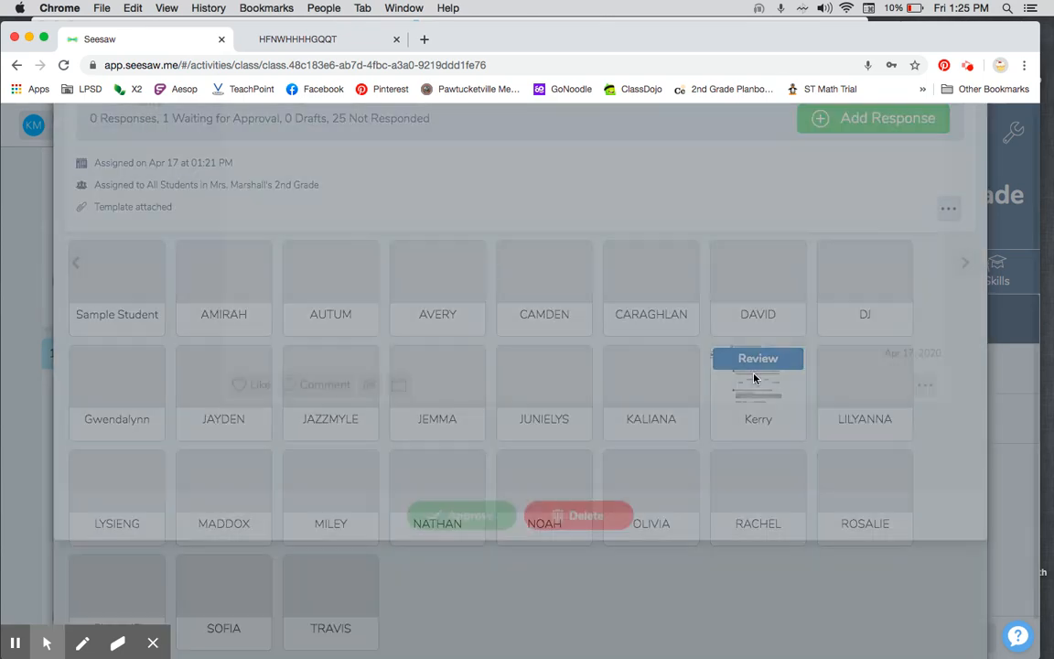
scroll(752, 375, "down", 3)
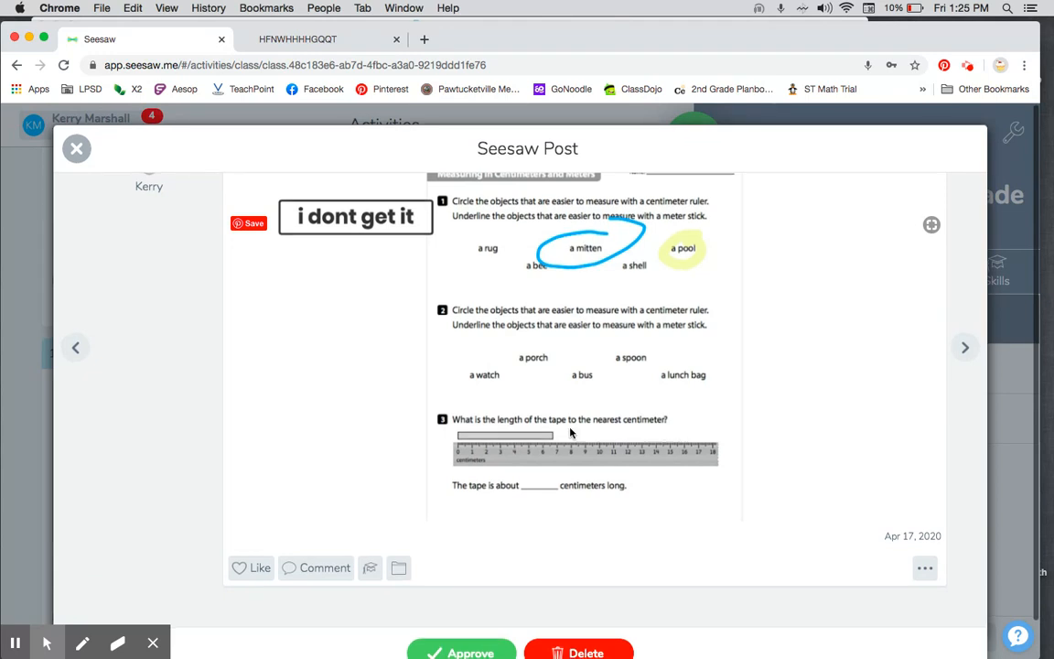
left_click(336, 578)
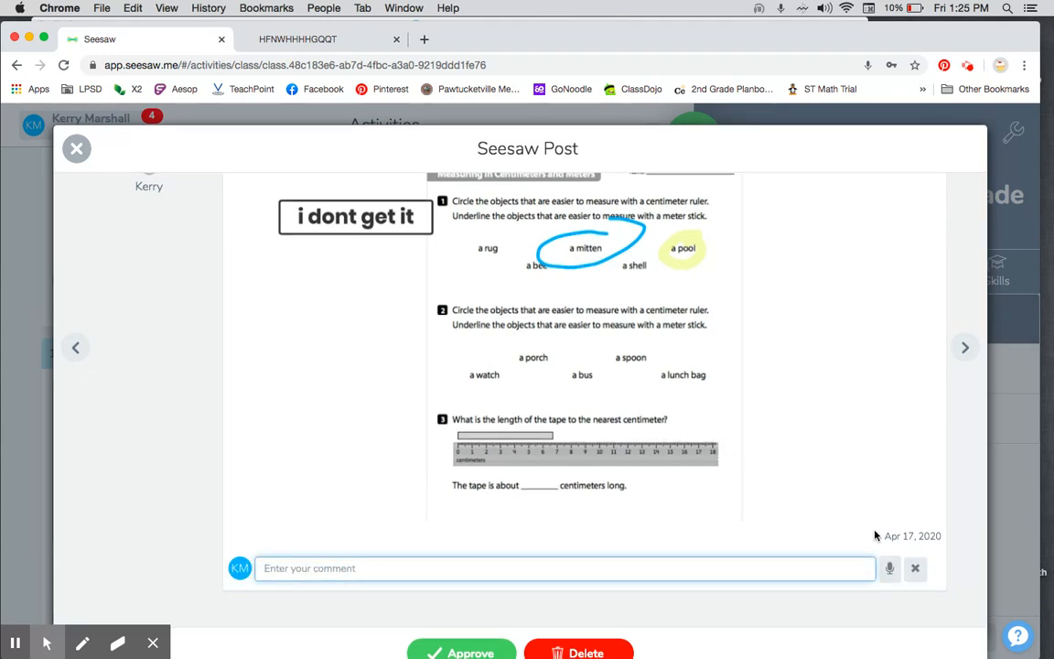
left_click(917, 569)
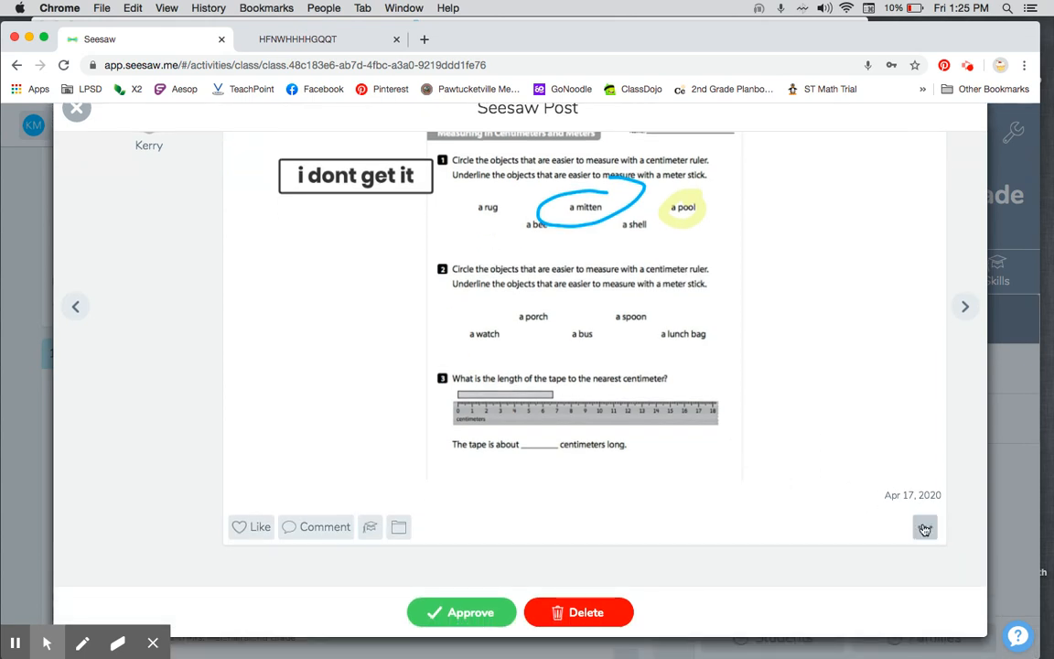
Step: Approve the student's Math Worksheet response, then close the post and the activity's response overview to return to the class activities
scroll(784, 365, "up", 1)
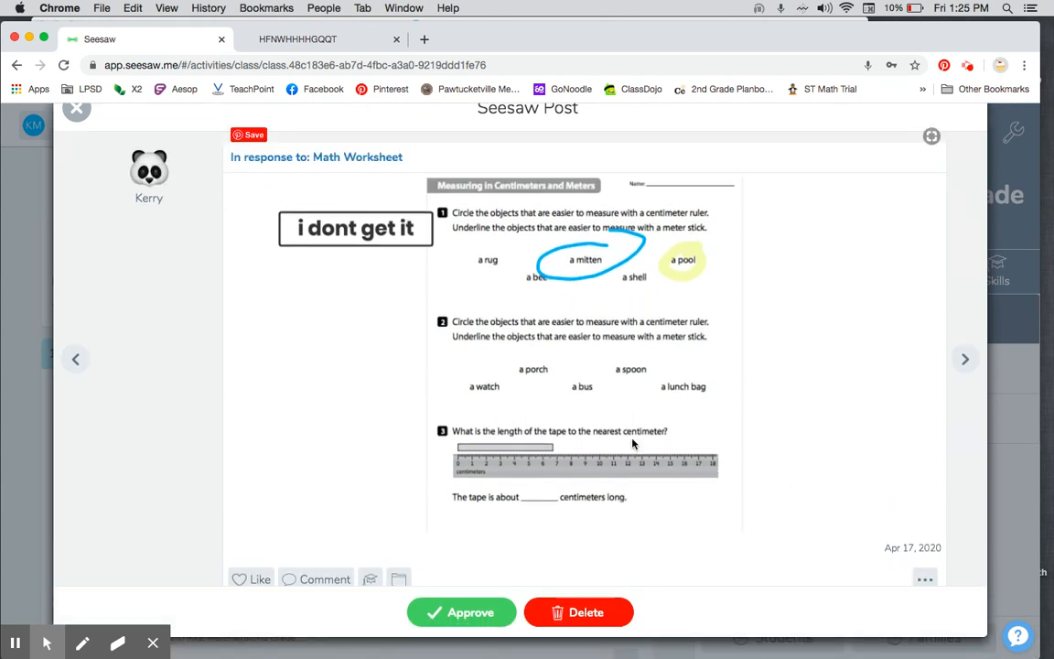
scroll(569, 403, "down", 1)
left_click(480, 619)
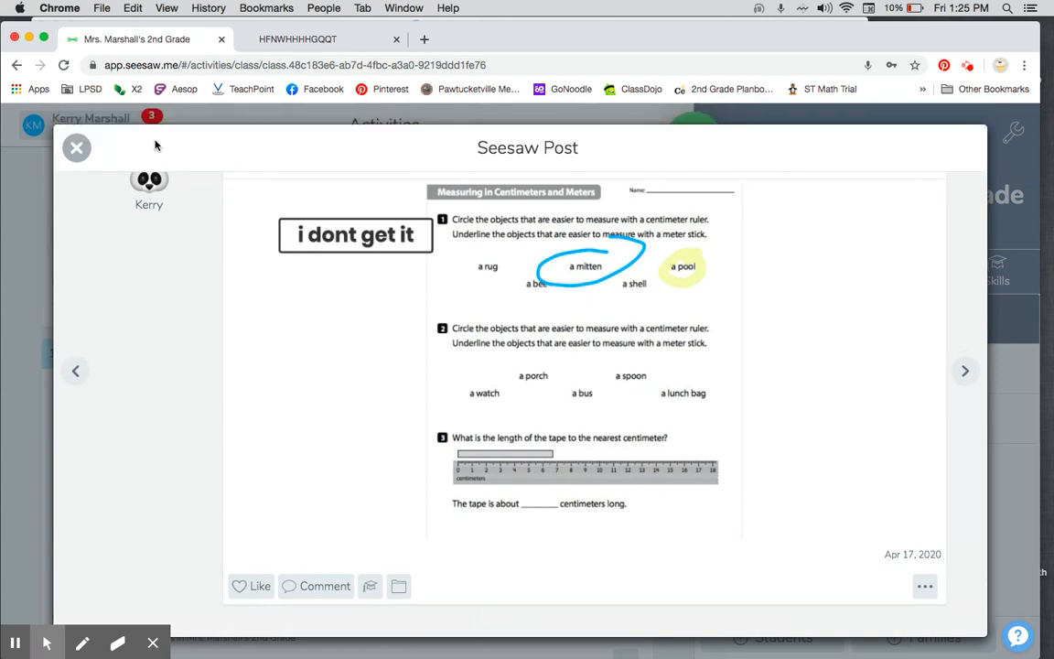
left_click(76, 150)
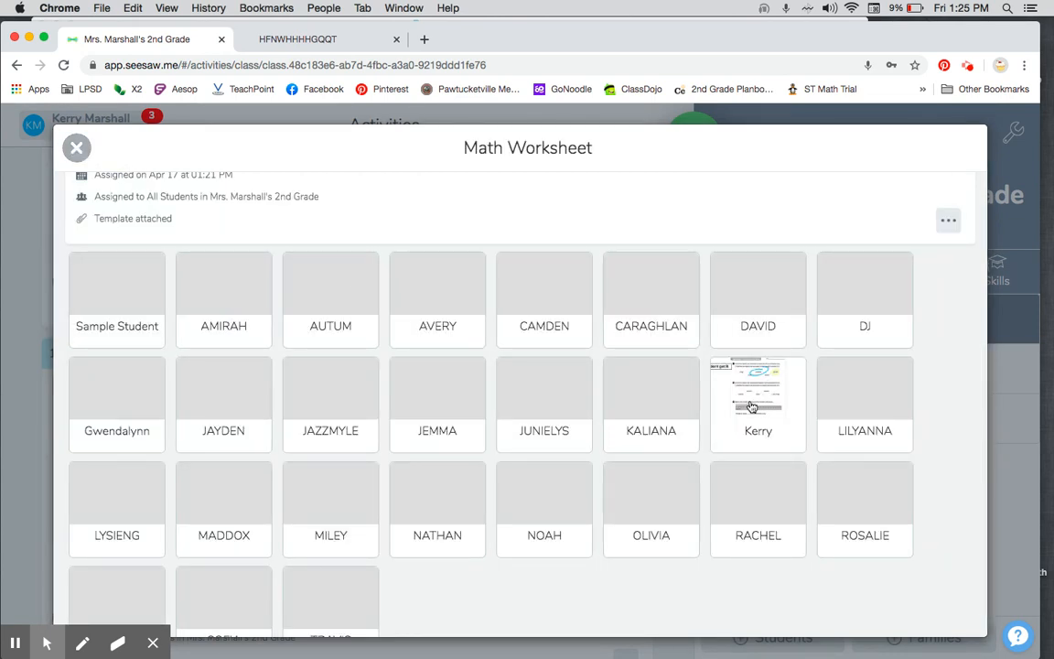
scroll(751, 405, "up", 3)
left_click(76, 150)
Step: Delete the activity assigned on Apr 17 at 11:18 AM, directly above Math Worksheet, from the class
scroll(416, 301, "down", 1)
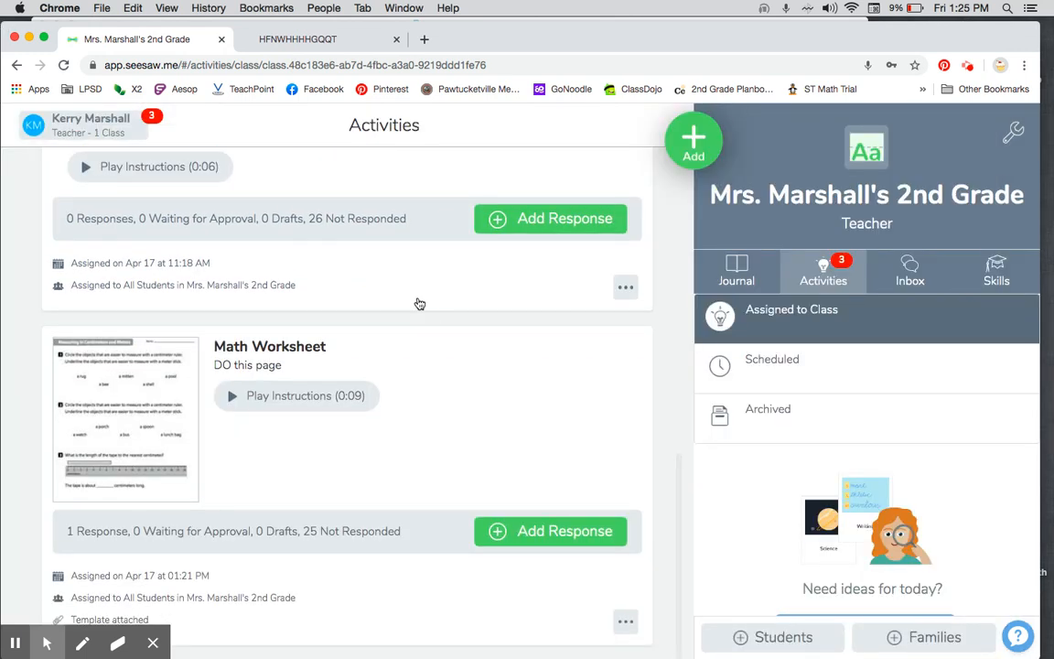
left_click(624, 290)
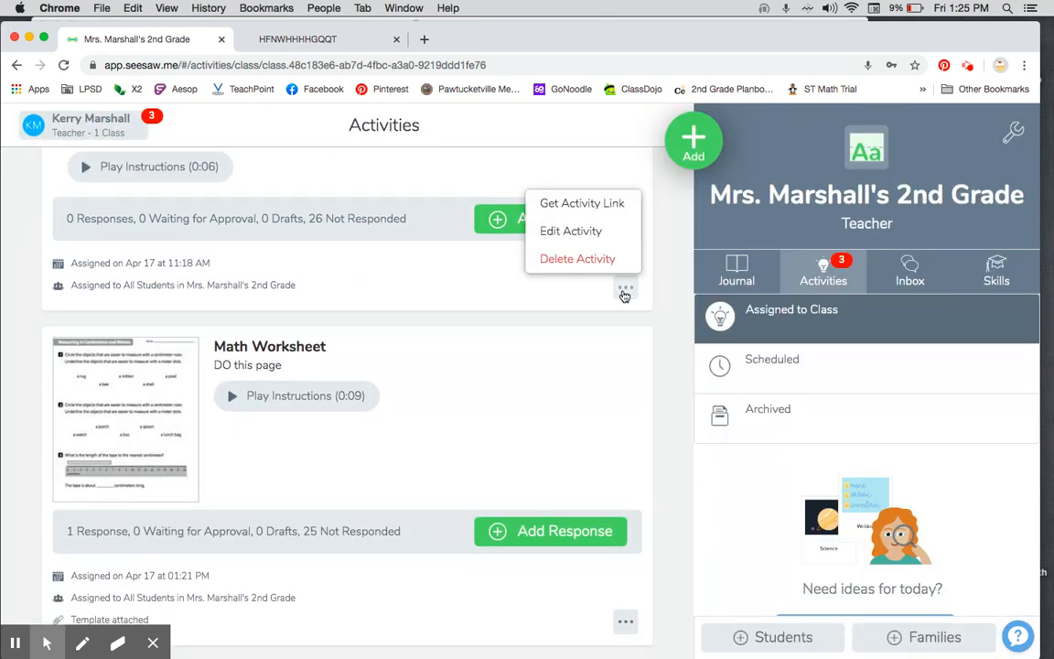
left_click(604, 266)
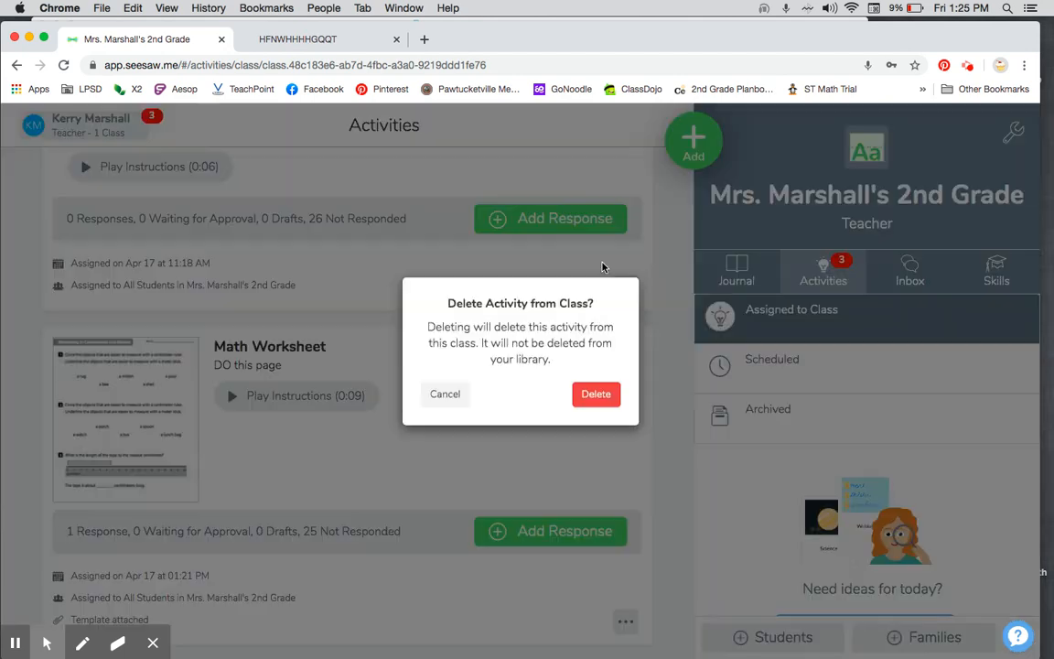
left_click(596, 404)
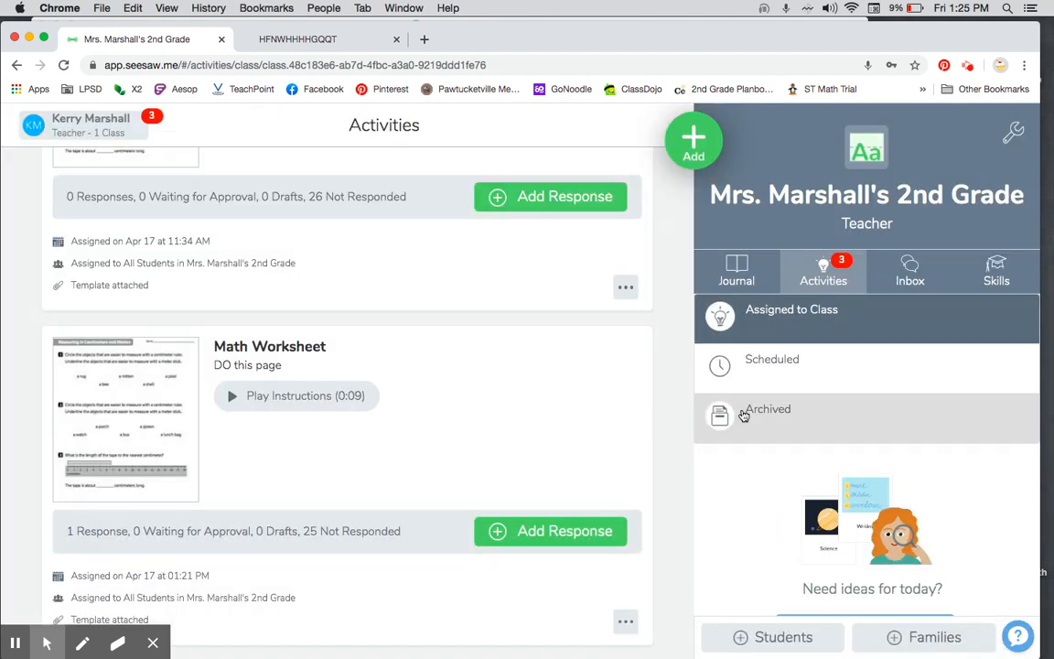
Step: Open the class journal and look through the posted student work, including the approved Math Worksheet response
left_click(741, 274)
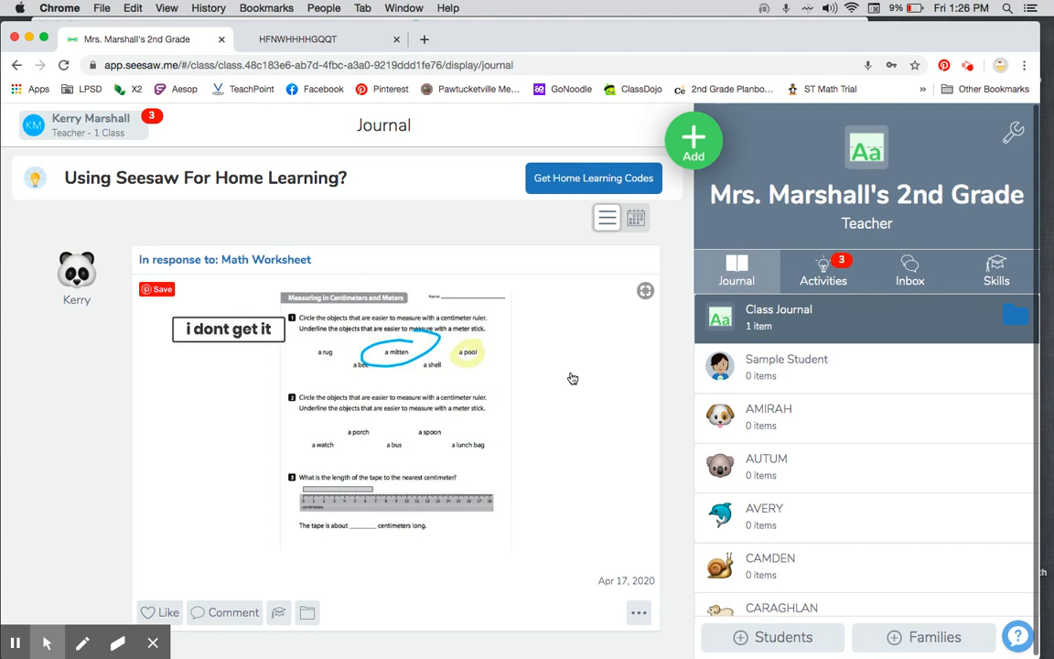
scroll(573, 378, "down", 5)
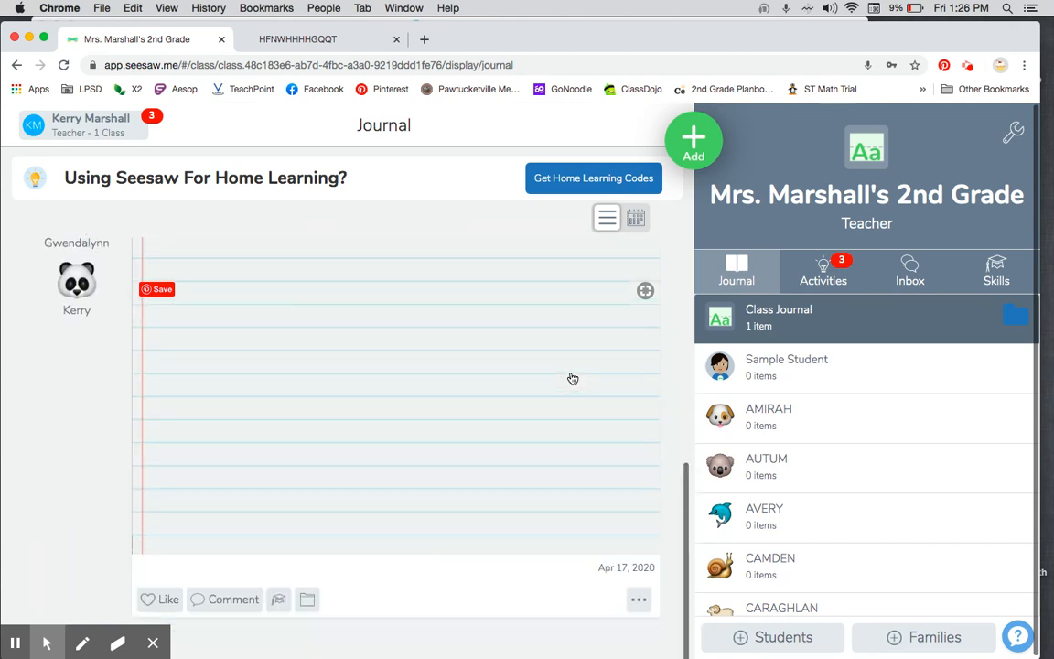
scroll(572, 378, "up", 5)
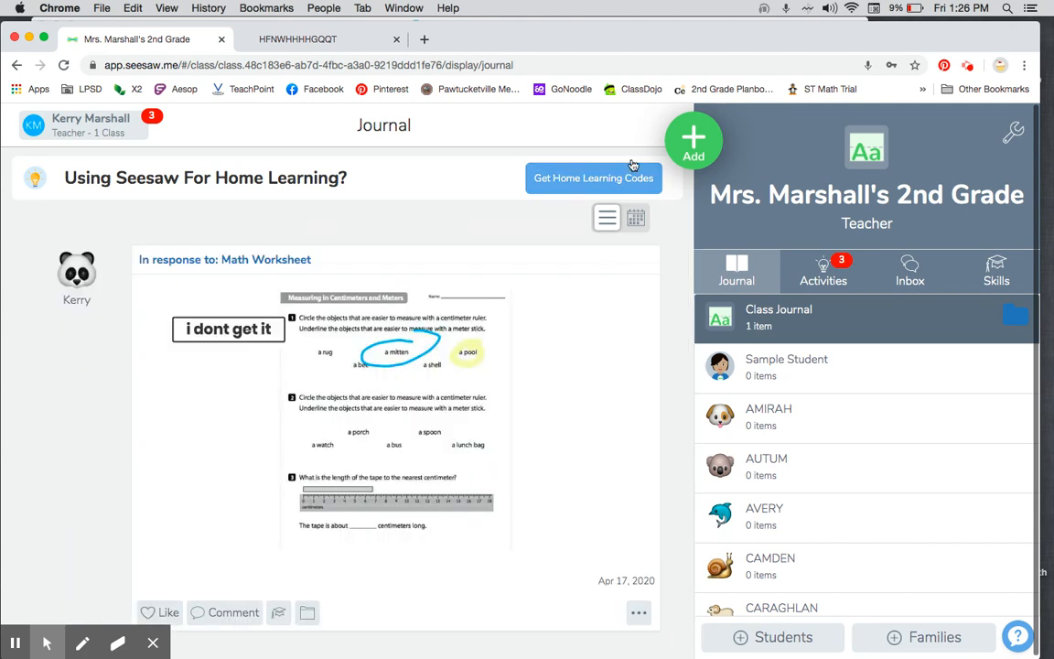